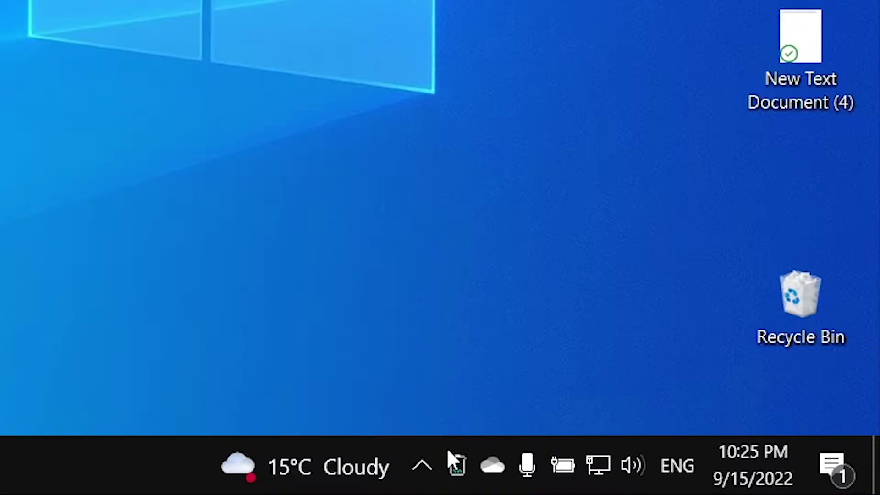
- Empty the Recycle Bin from the MiniBin tray icon's context menu
right_click(453, 460)
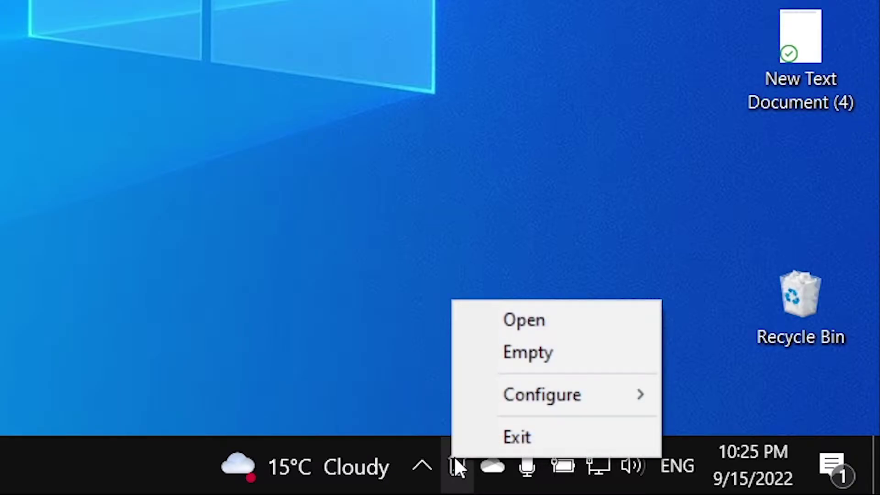
click(485, 360)
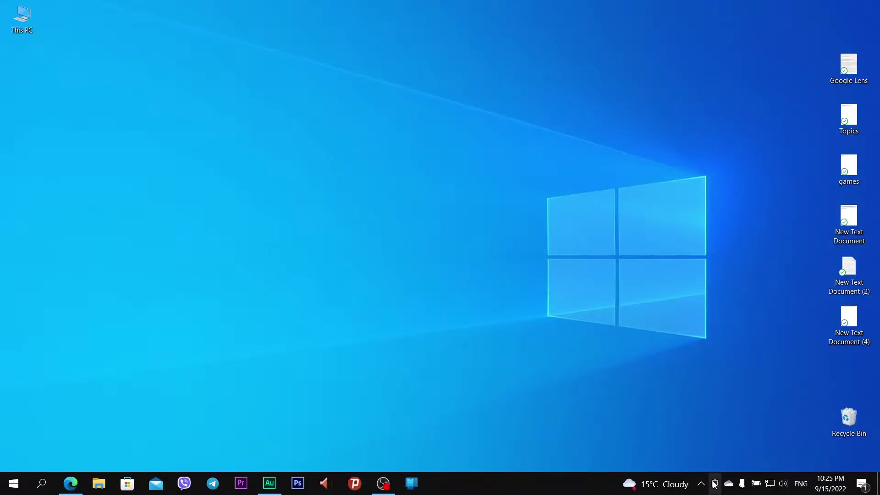
right_click(711, 479)
click(729, 434)
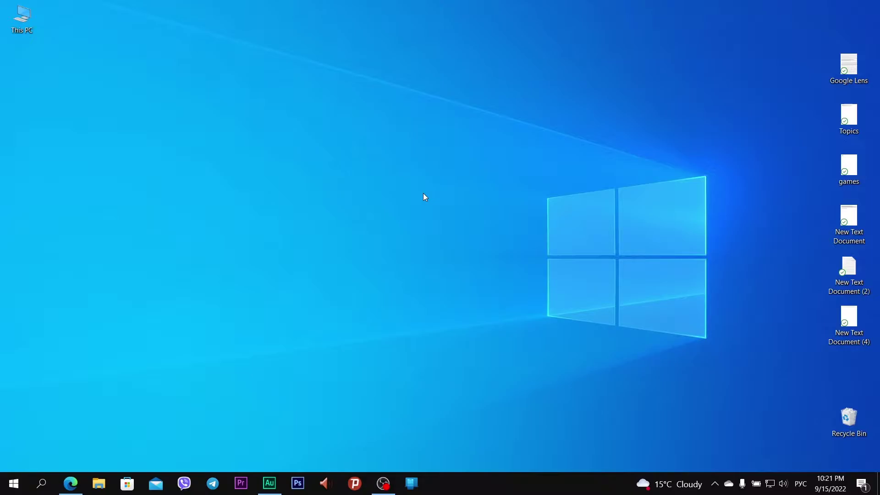
- Search Google for 'mini bi' with the keyboard switched to English
click(70, 483)
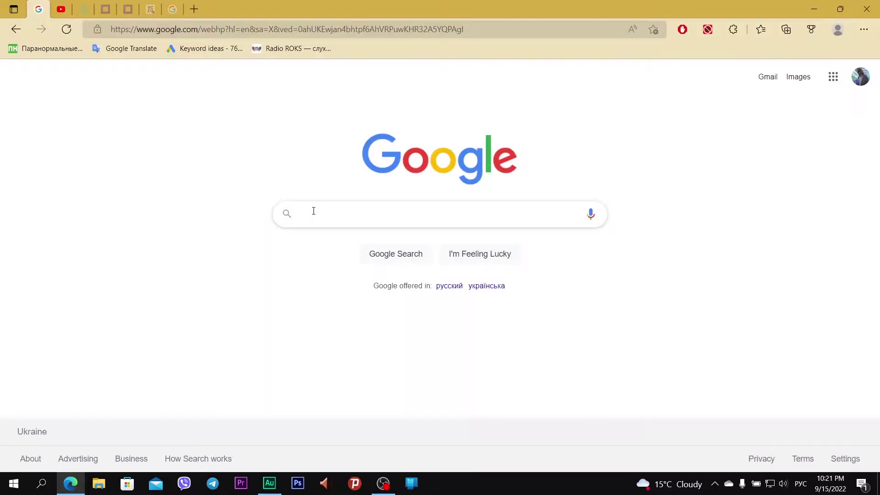
click(313, 211)
key(alt+shift)
text(mini)
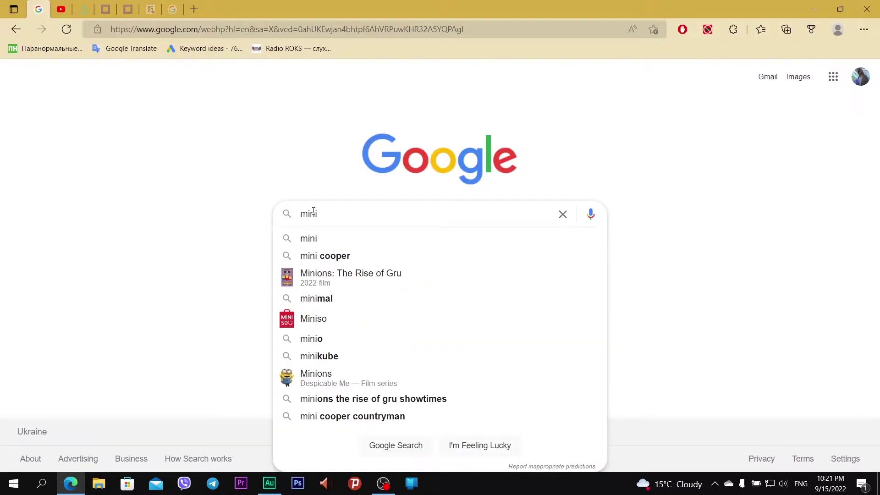
text( bi)
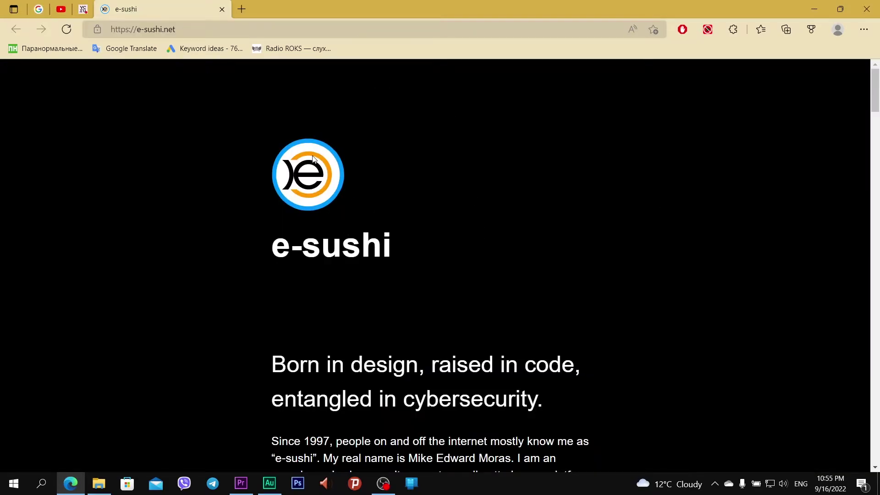
- Scroll the e-sushi.net MiniBin page to DOWNLOAD, download minibin.zip and open it
scroll(559, 216, down, 5)
drag(273, 117, 543, 153)
scroll(506, 280, down, 3)
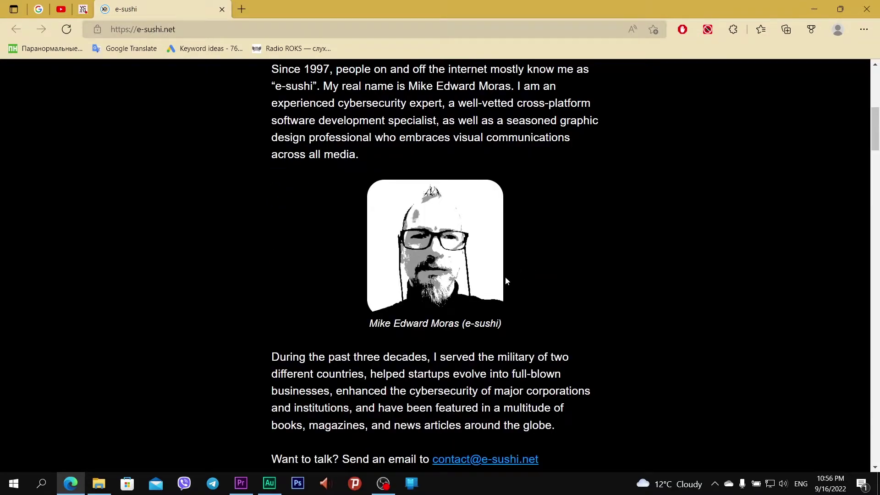
drag(350, 328, 527, 324)
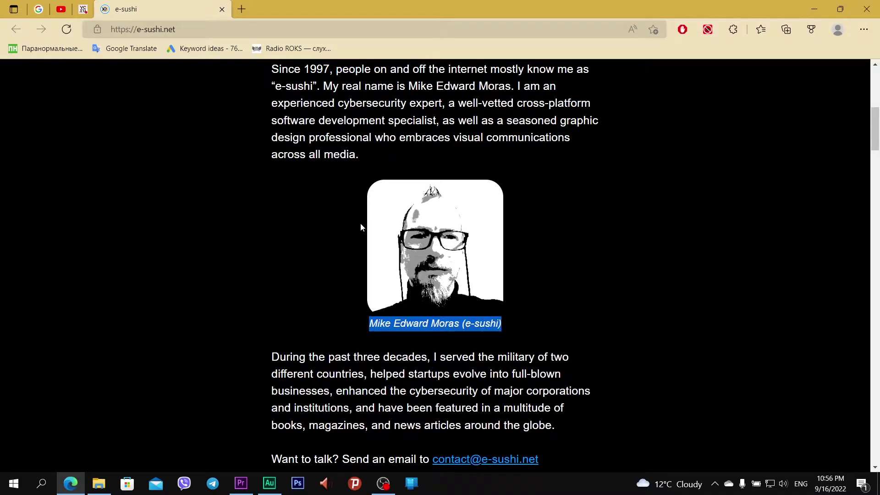
scroll(502, 255, down, 15)
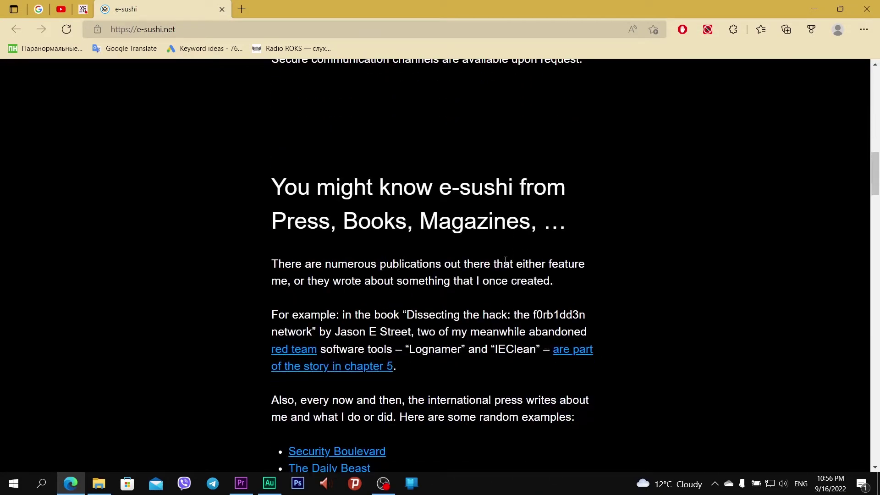
scroll(506, 260, down, 20)
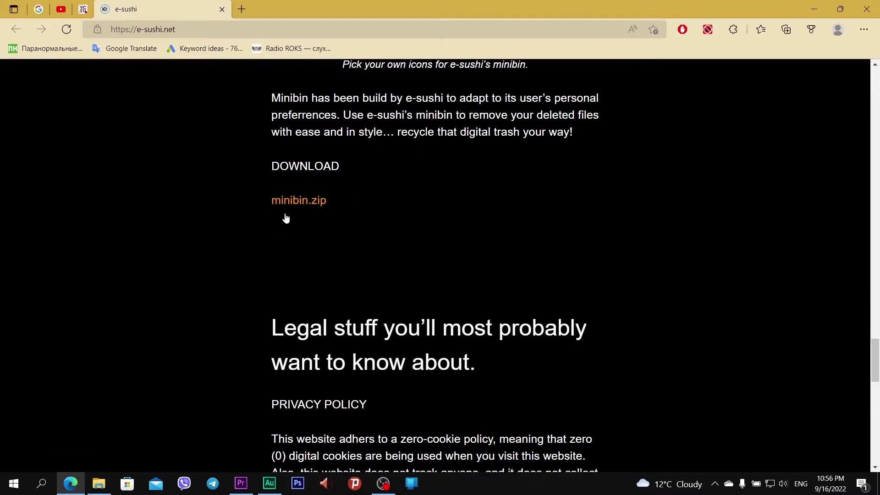
click(320, 203)
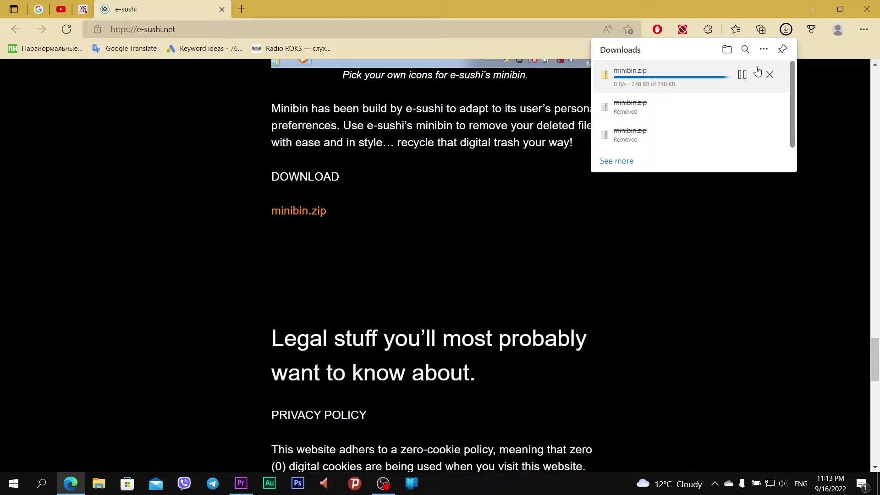
click(670, 81)
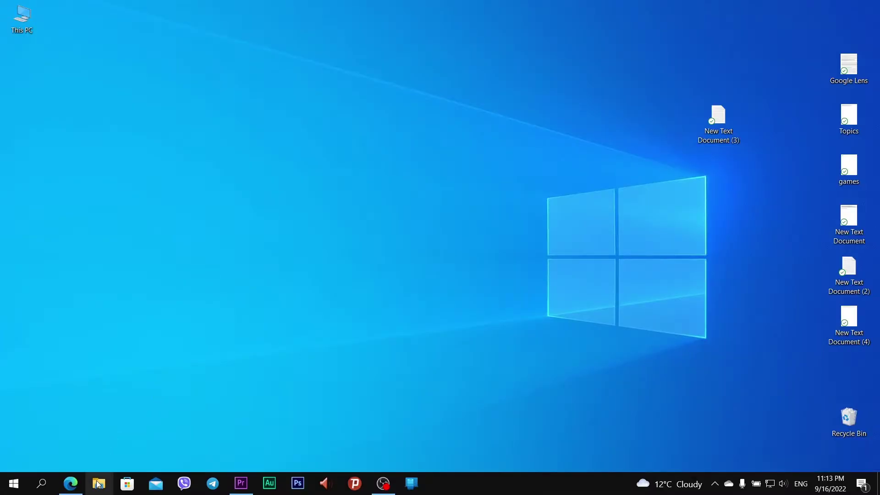
- Open the minibin zip from Downloads with Windows Explorer and select MiniBin-6.6.0.0-Setup
click(98, 484)
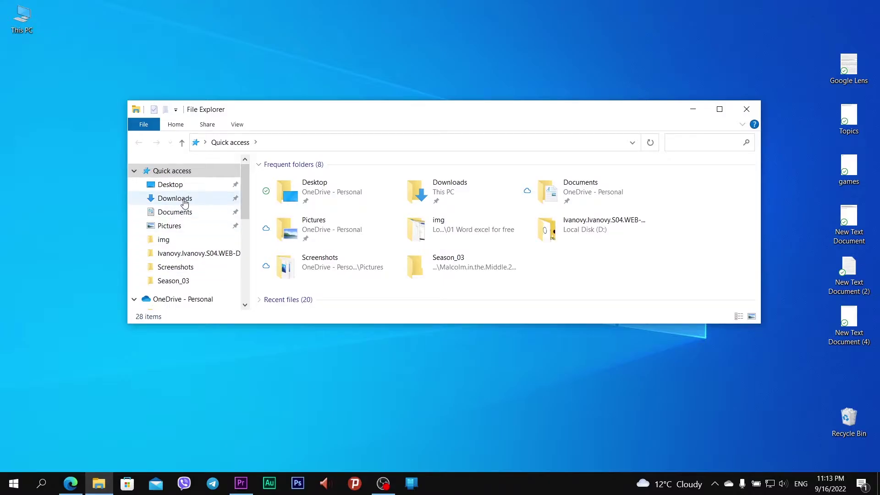
click(209, 198)
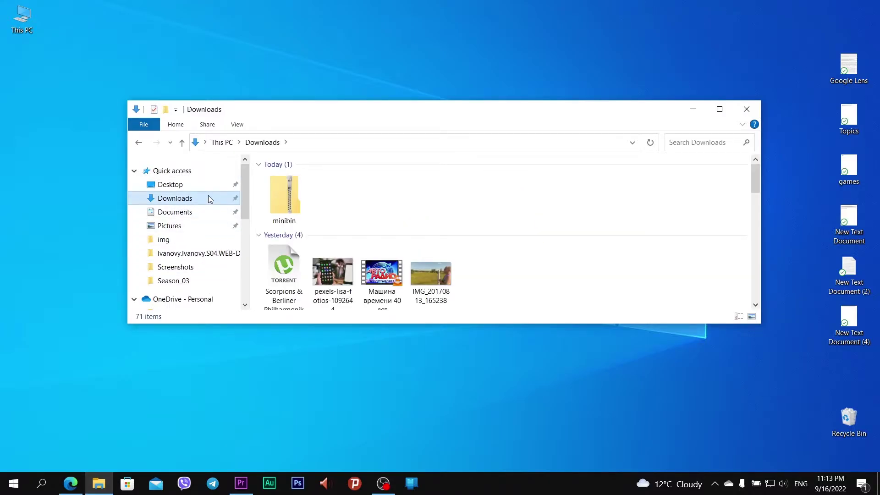
click(285, 191)
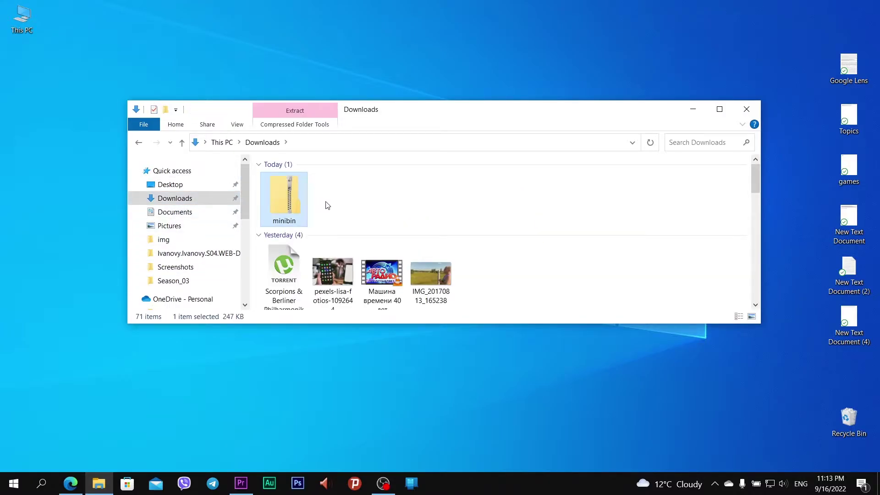
click(211, 197)
click(284, 188)
right_click(295, 196)
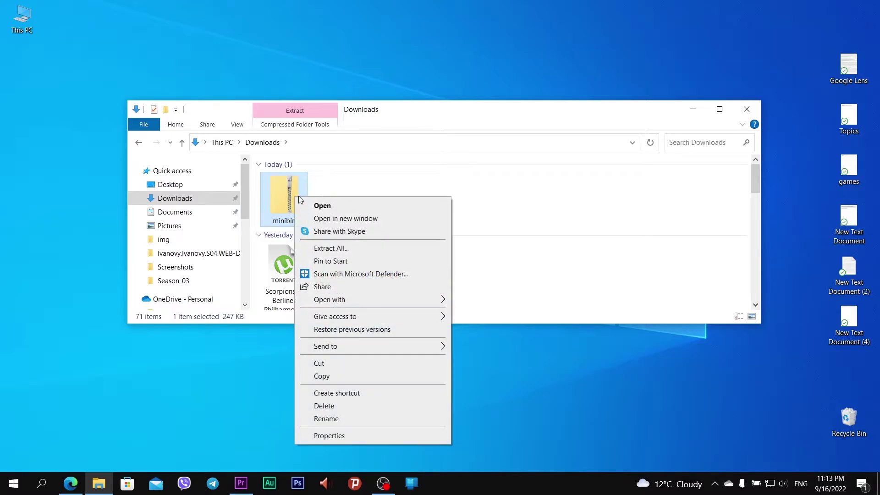
mouse_move(416, 300)
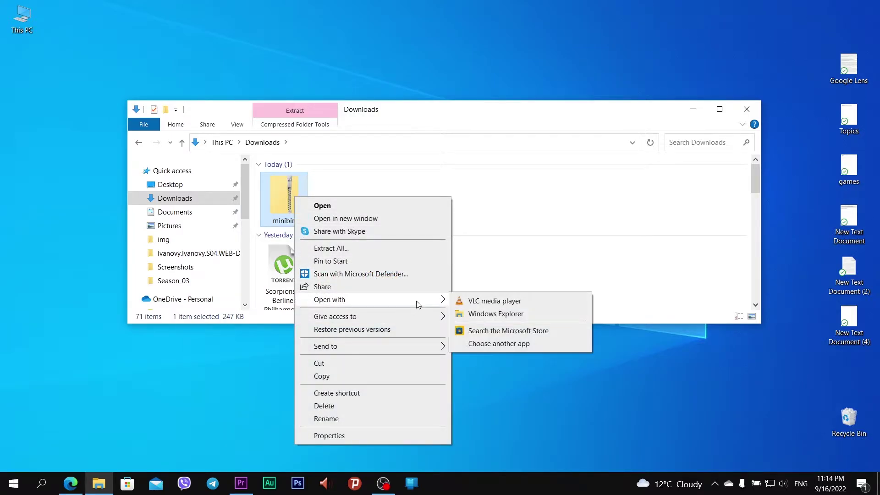
click(552, 314)
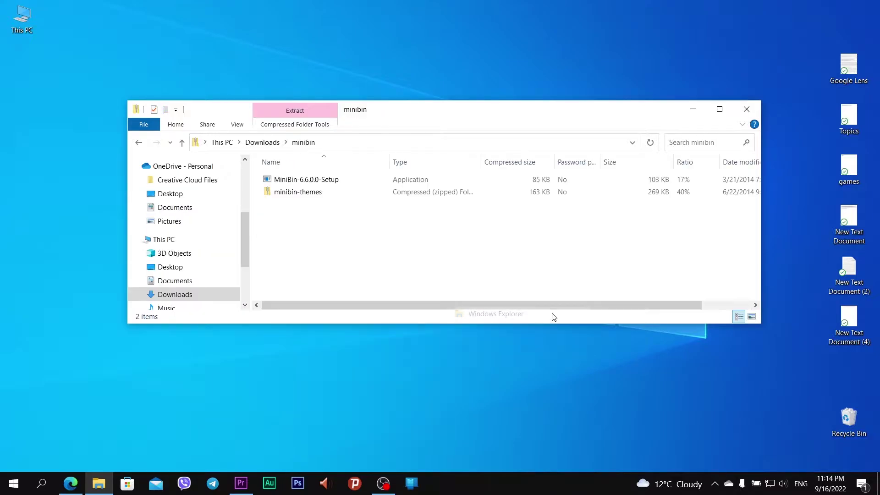
click(317, 182)
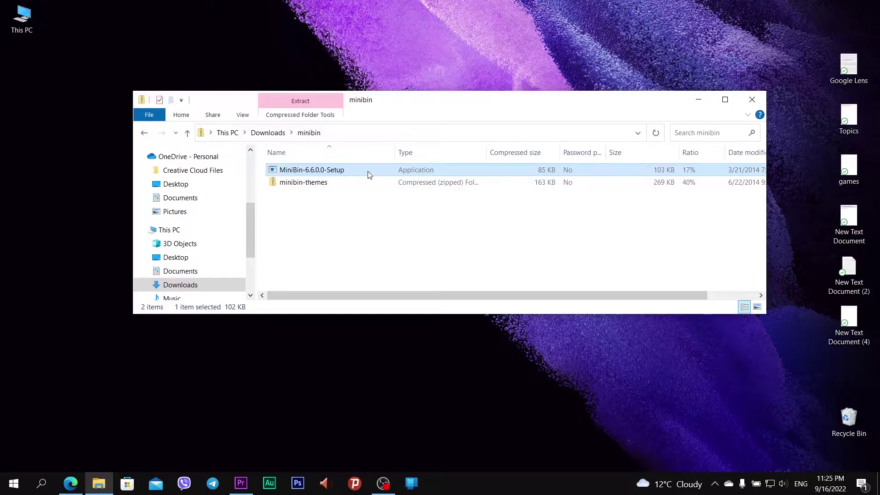
- Run MiniBin-6.6.0.0-Setup, install into C:\Program Files (x86)\MiniBin, and untick Show Readme
double_click(370, 175)
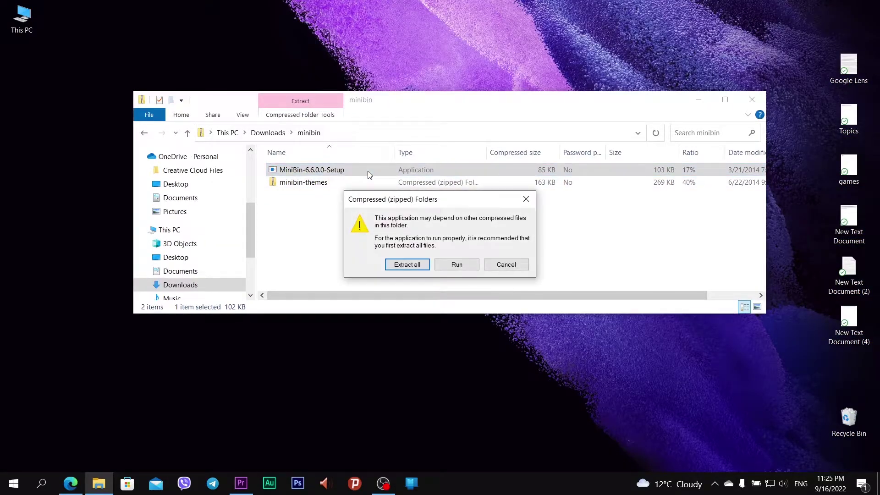
click(446, 266)
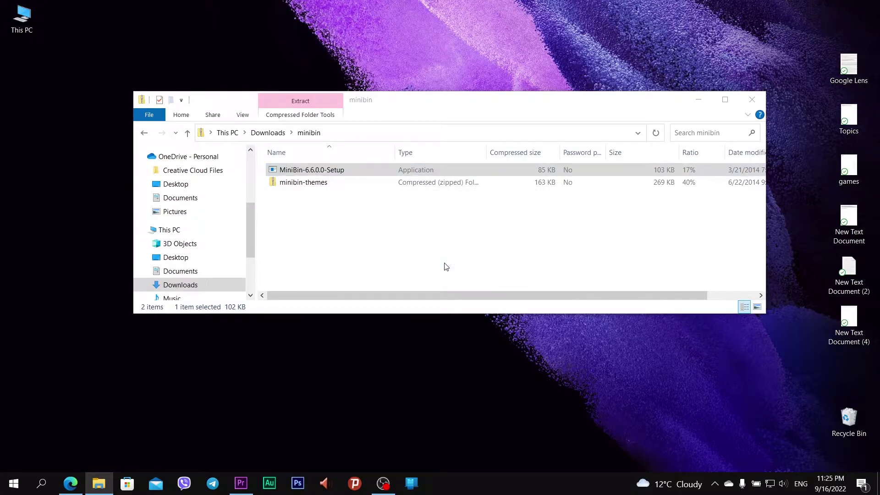
mouse_move(464, 132)
mouse_down()
mouse_move(532, 219)
mouse_move(388, 79)
mouse_move(487, 164)
mouse_move(451, 124)
mouse_up()
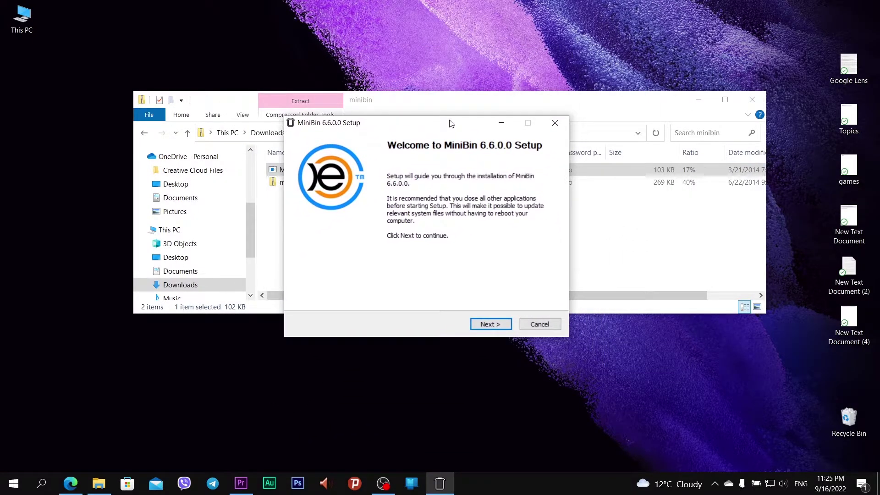
click(507, 325)
click(507, 325)
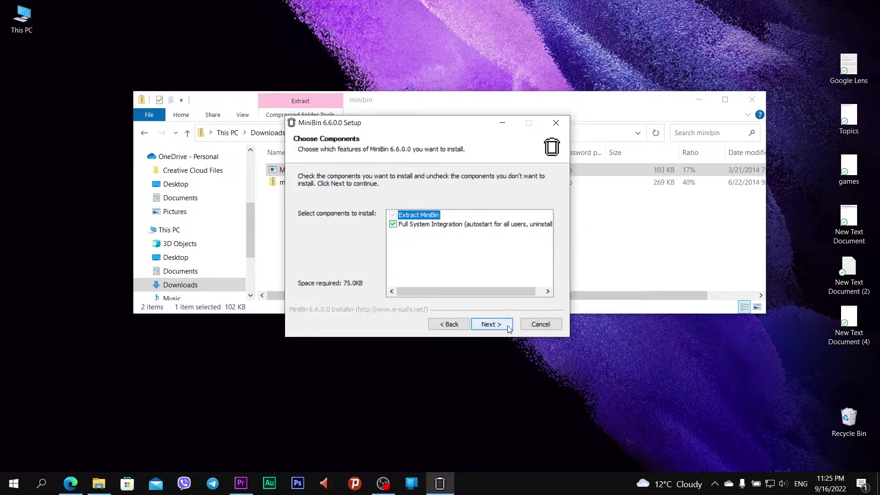
click(507, 325)
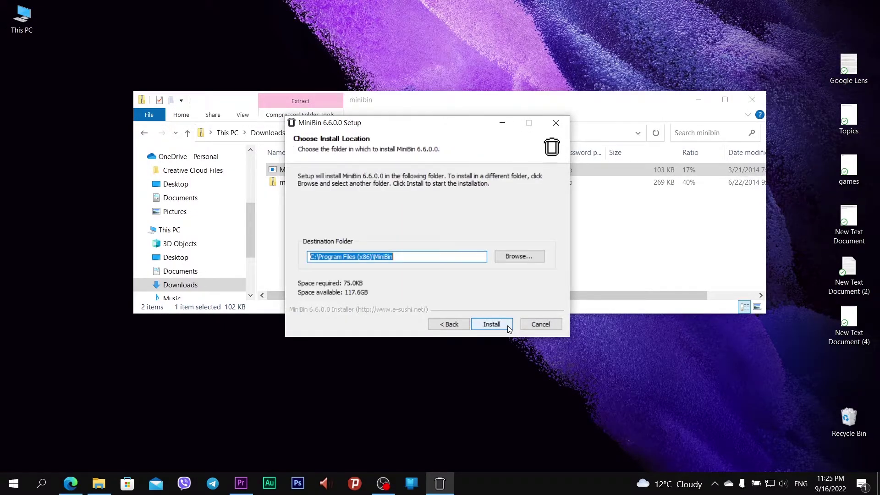
click(379, 259)
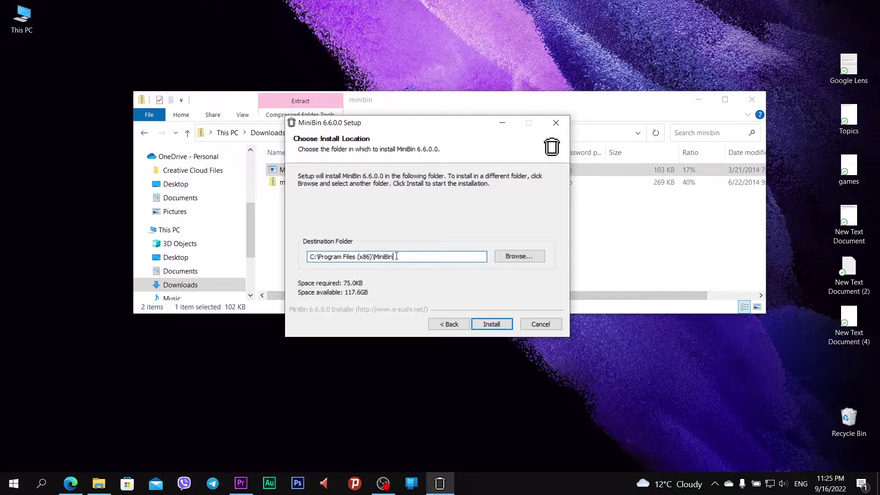
drag(394, 257, 311, 257)
click(507, 325)
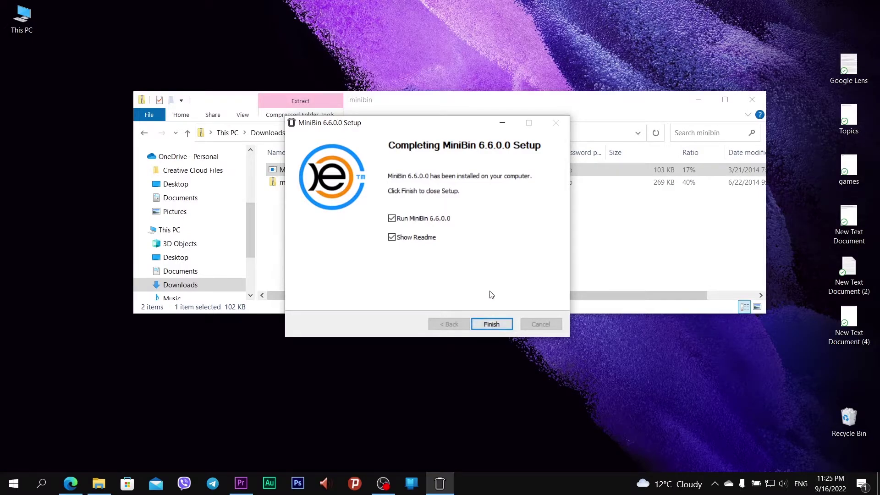
click(426, 241)
- Finish the installer and open the Recycle Bin's contents from MiniBin's tray menu
click(509, 323)
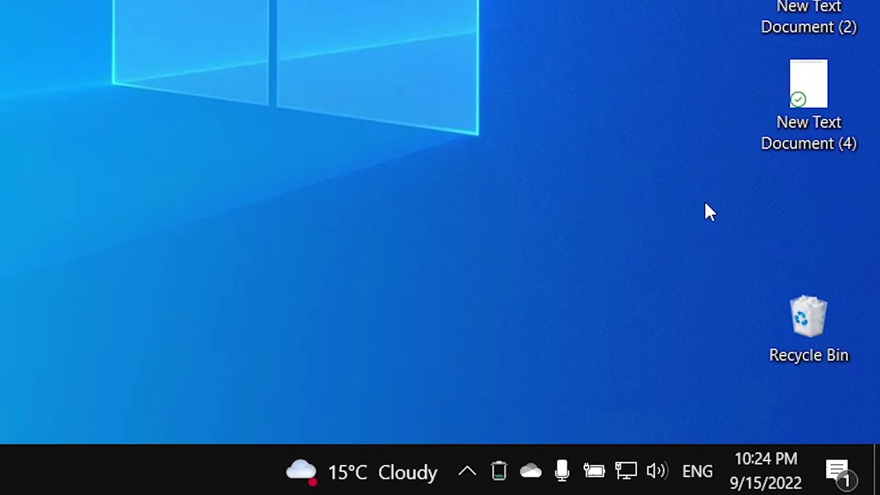
click(851, 418)
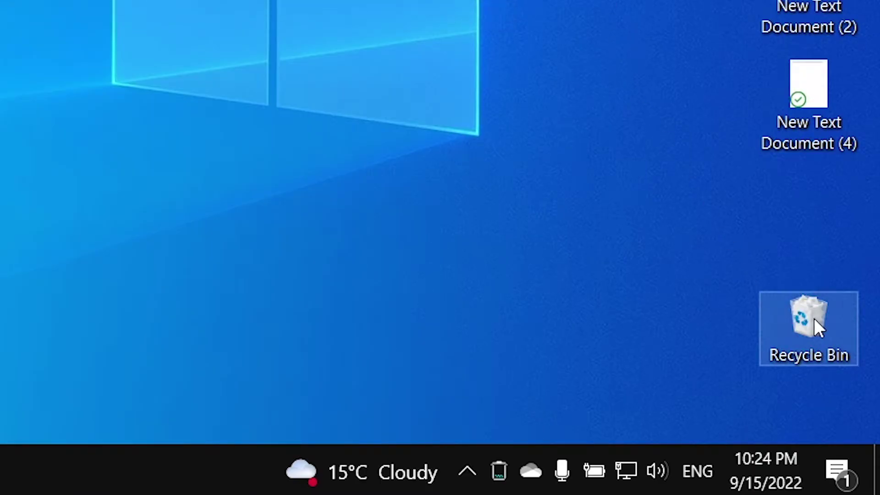
click(533, 337)
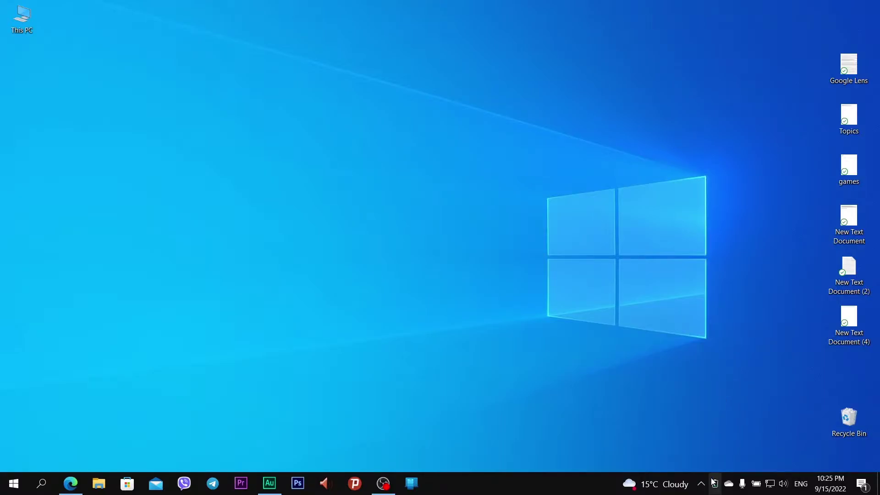
right_click(713, 481)
click(727, 429)
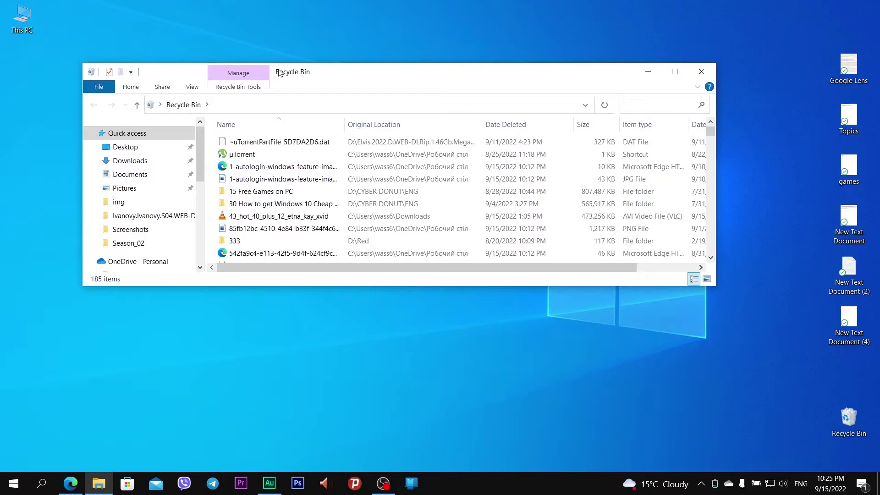
drag(394, 76, 420, 79)
key(super+d)
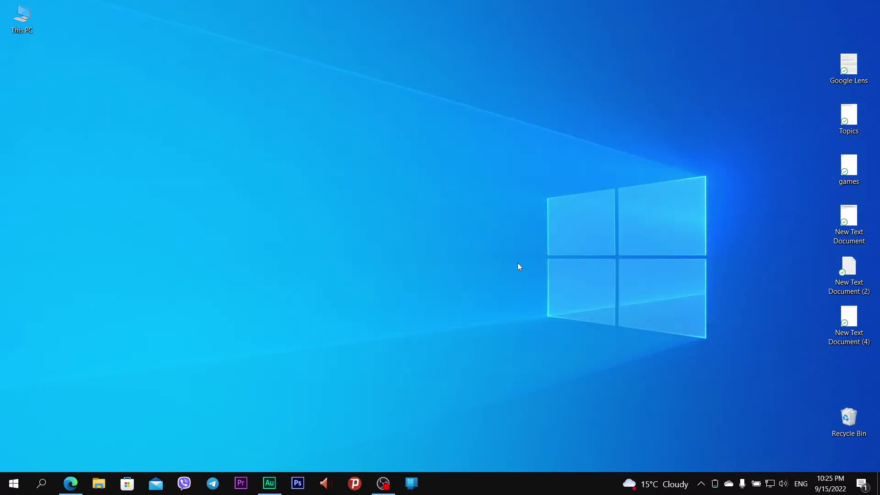
- Browse the 185-item Recycle Bin from the desktop, then check MiniBin's 16.9 GB tray status
double_click(848, 418)
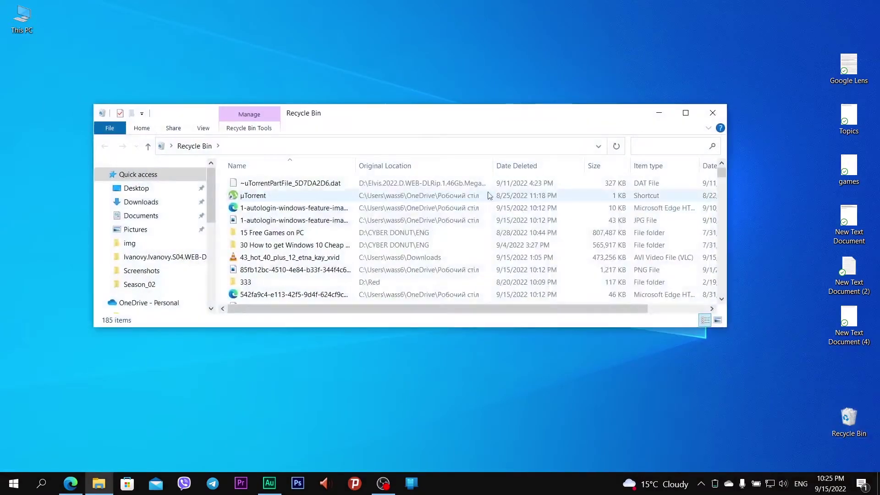
scroll(321, 204, down, 10)
scroll(353, 204, up, 10)
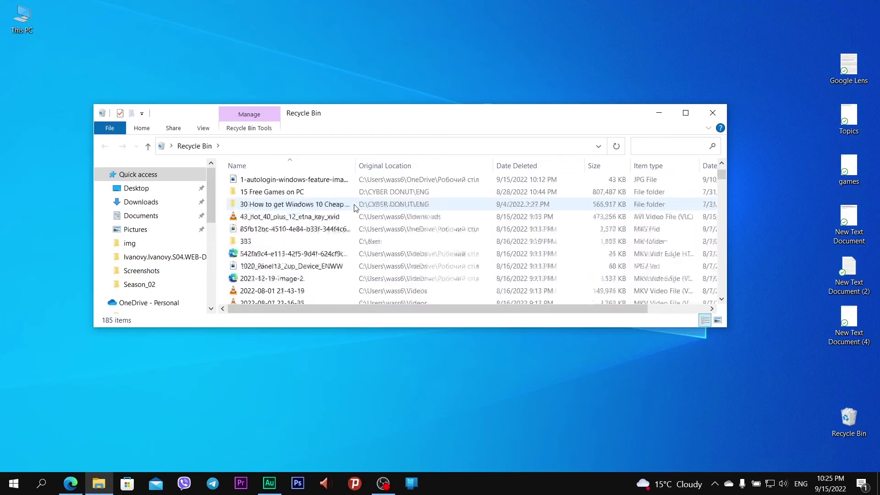
key(super+d)
click(715, 484)
mouse_move(710, 459)
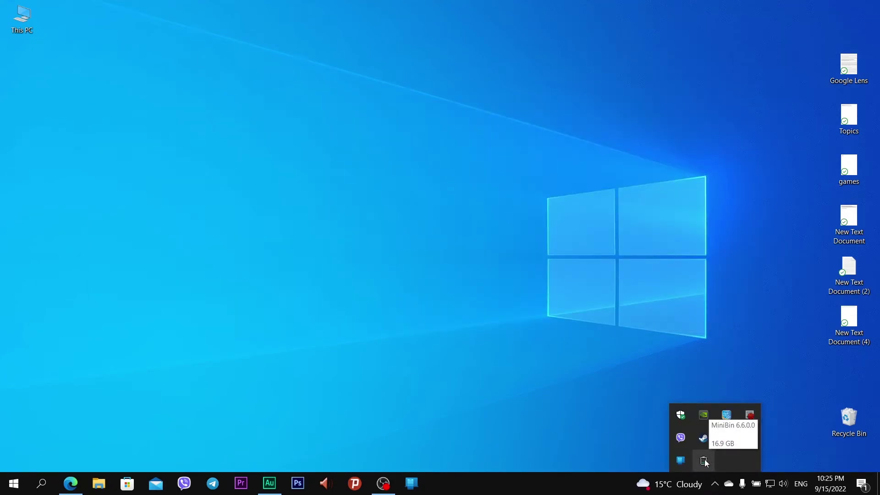
- Bring up MiniBin's Configure > Icon Double-Click Action submenu, currently set to Empty
click(826, 406)
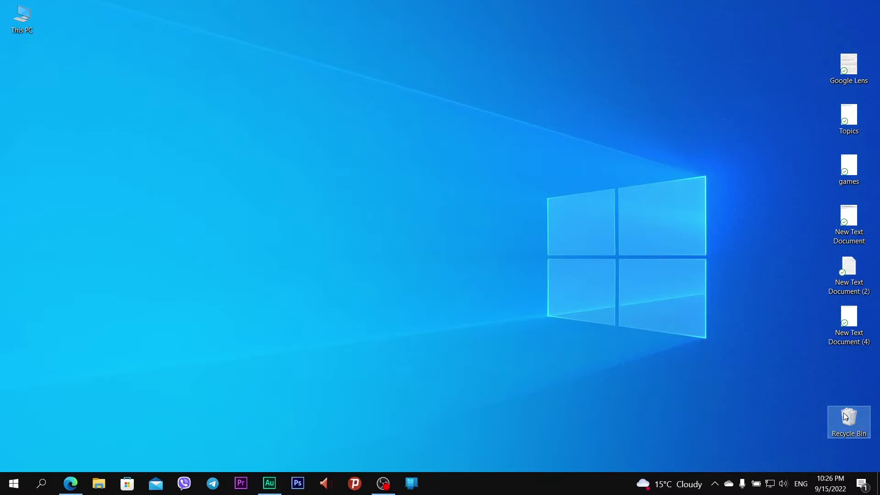
right_click(846, 414)
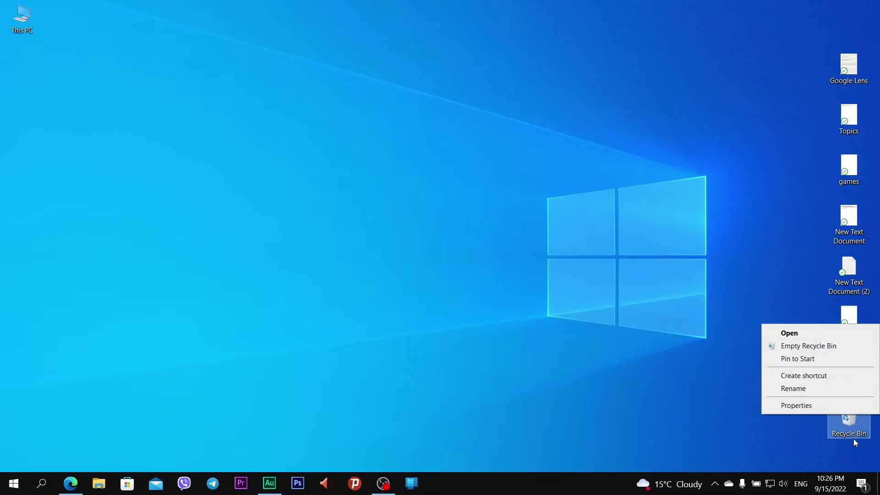
click(841, 349)
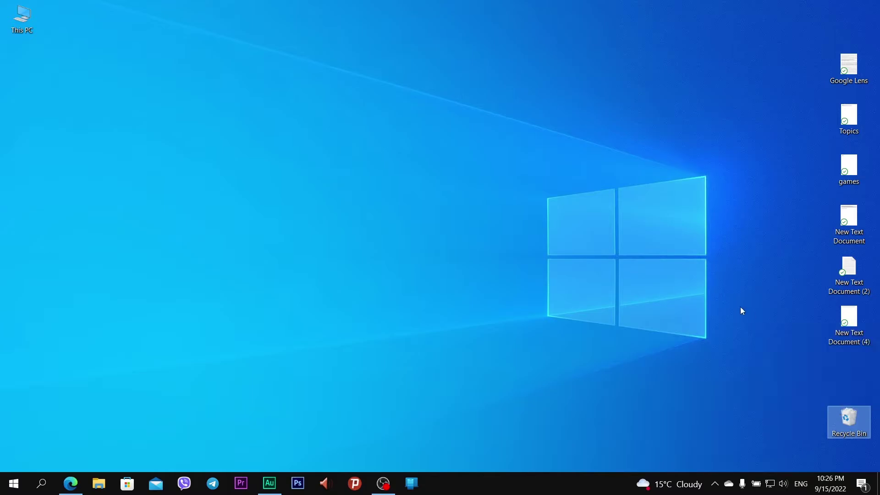
click(714, 484)
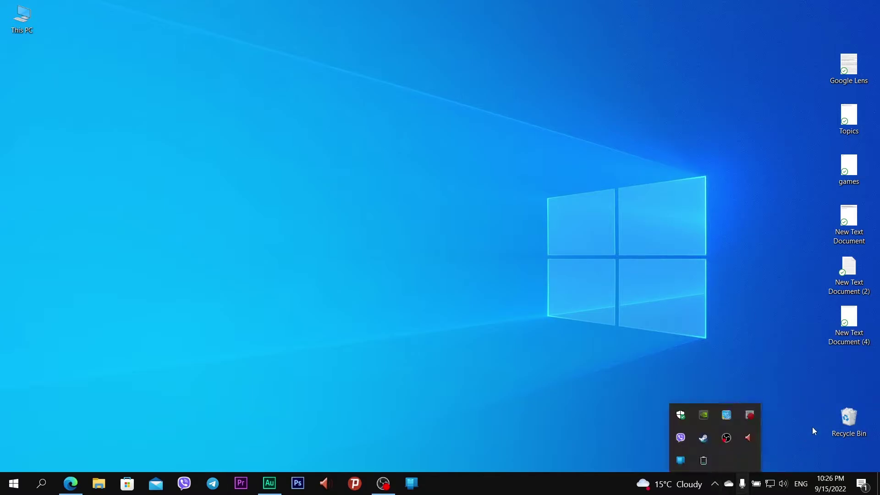
right_click(708, 460)
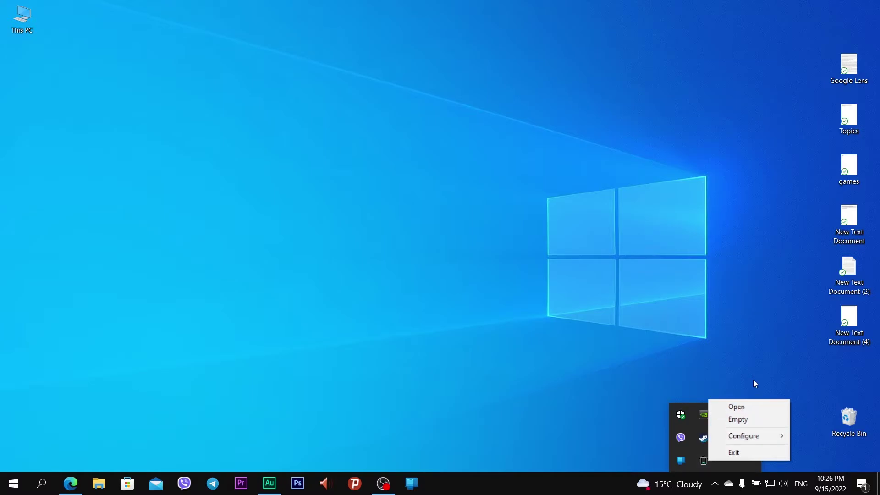
mouse_move(755, 440)
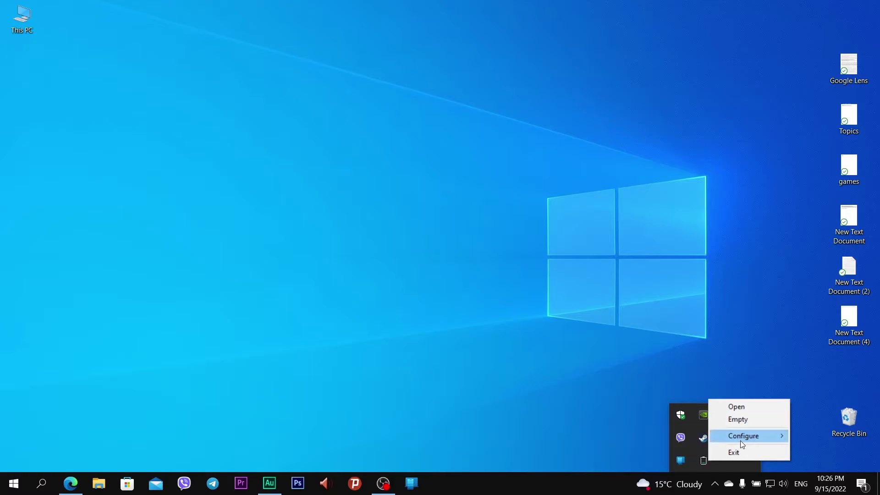
mouse_move(669, 436)
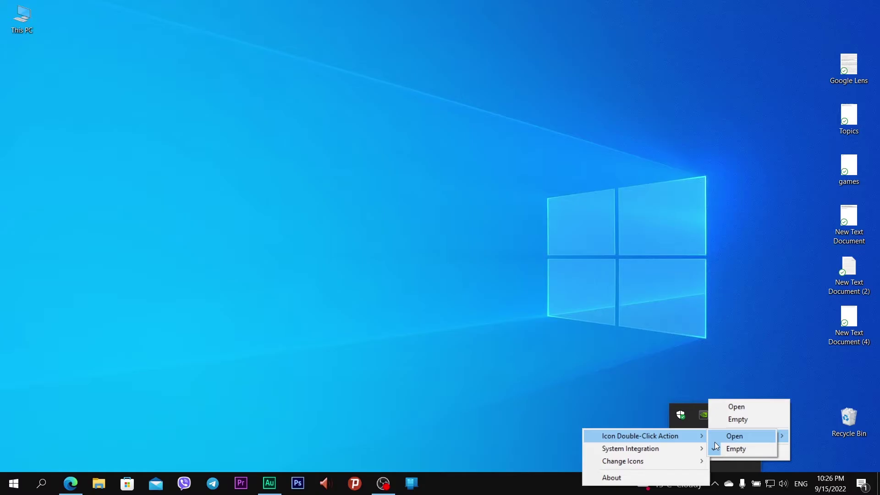
- Set the double-click action to Open, test it, and enable System Integration > Confirm Recycling
click(749, 438)
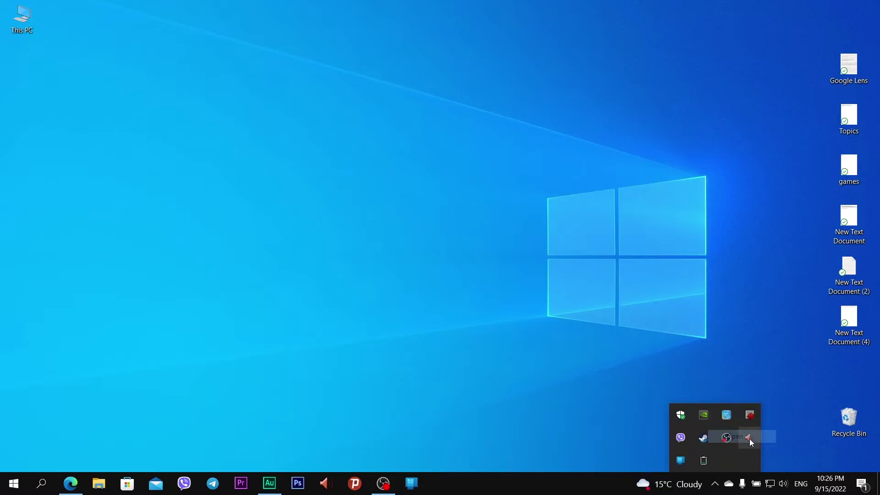
double_click(711, 460)
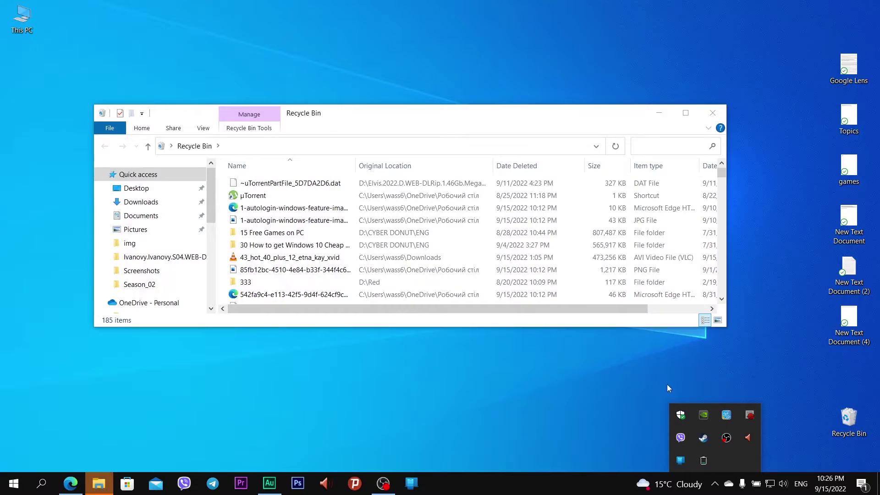
right_click(704, 459)
mouse_move(731, 439)
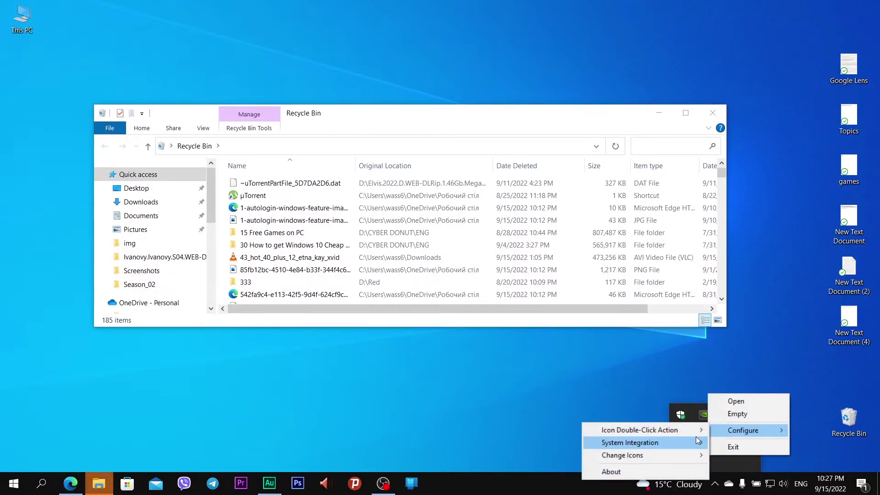
mouse_move(694, 442)
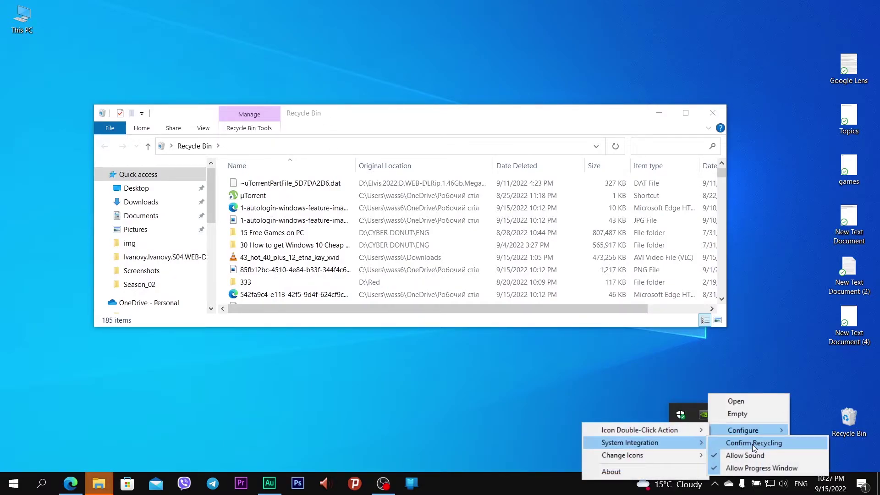
click(716, 443)
- Close the Recycle Bin window, then empty the bin via MiniBin, confirming permanent deletion
click(713, 113)
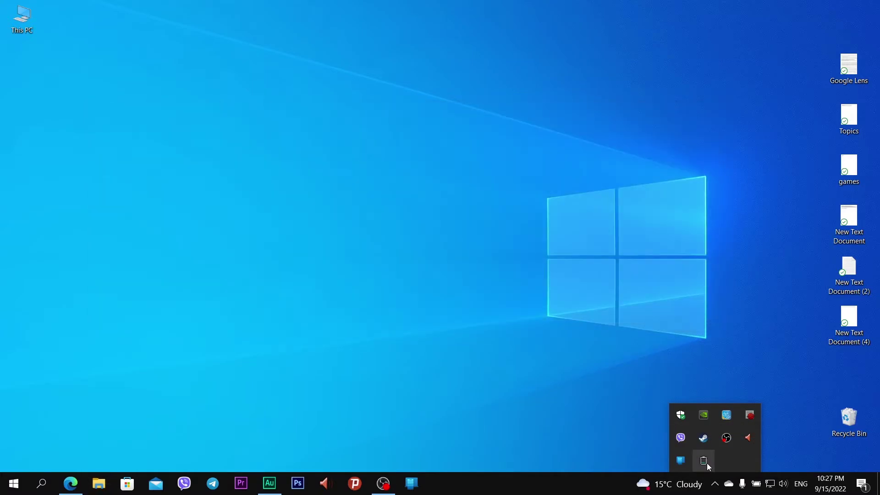
right_click(704, 461)
click(727, 419)
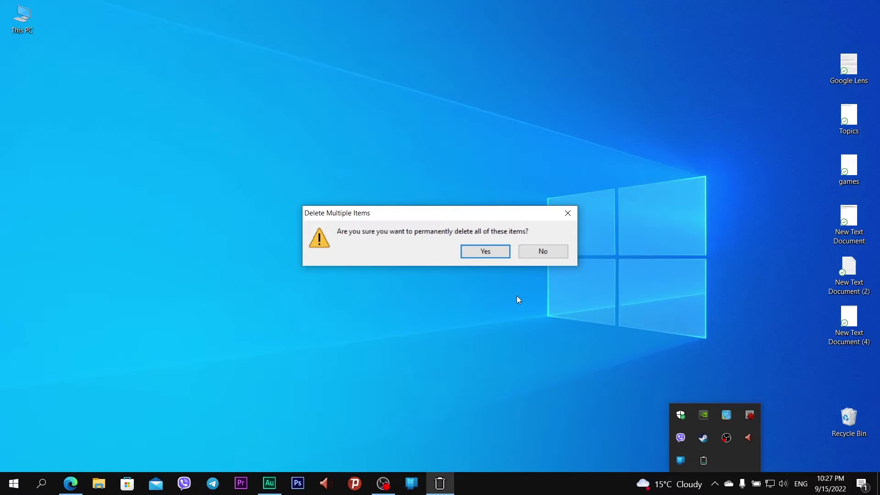
click(380, 213)
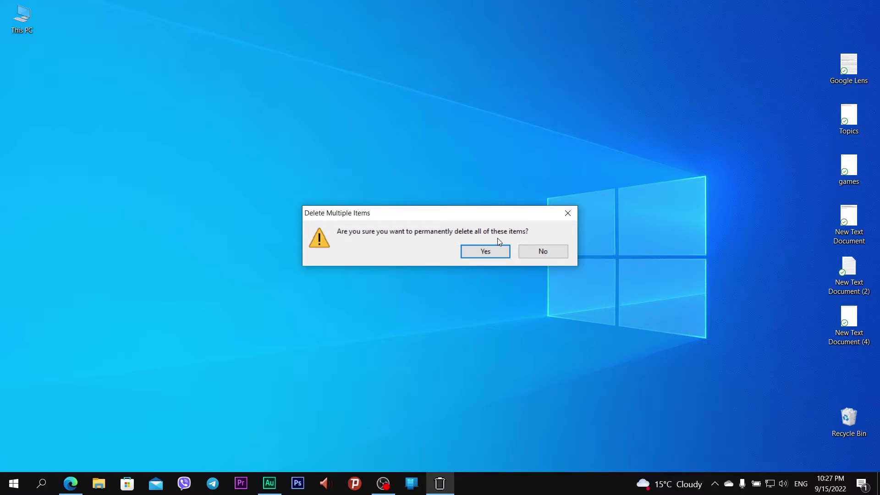
key(Return)
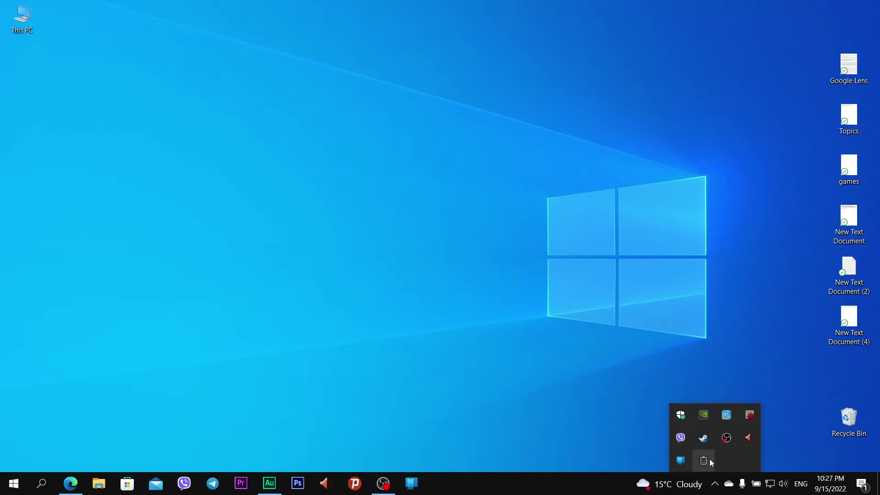
- Reach MiniBin's Configure > Change Icons submenu listing Empty, 25%, 50%, 75%, Full and Reset Icons
right_click(710, 461)
mouse_move(733, 439)
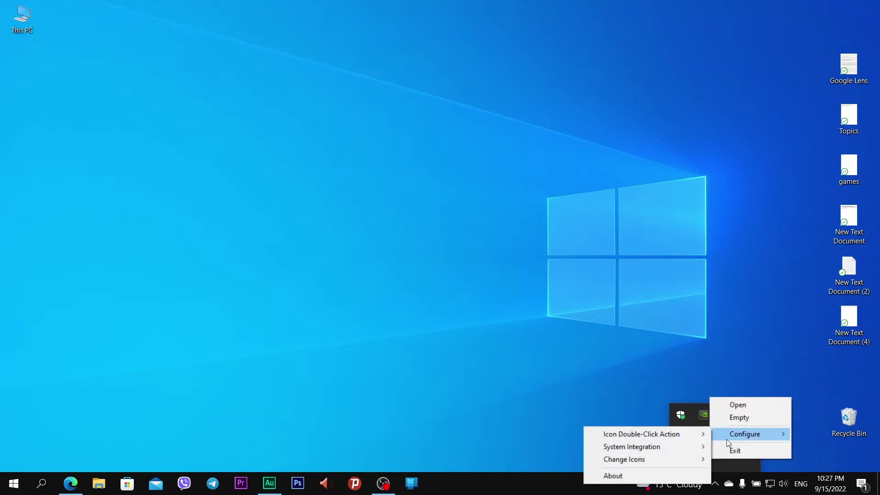
mouse_move(685, 455)
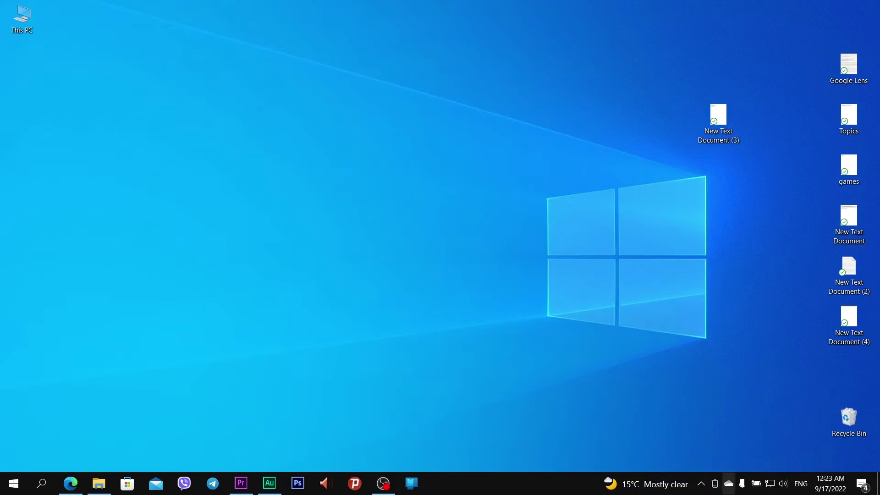
right_click(716, 486)
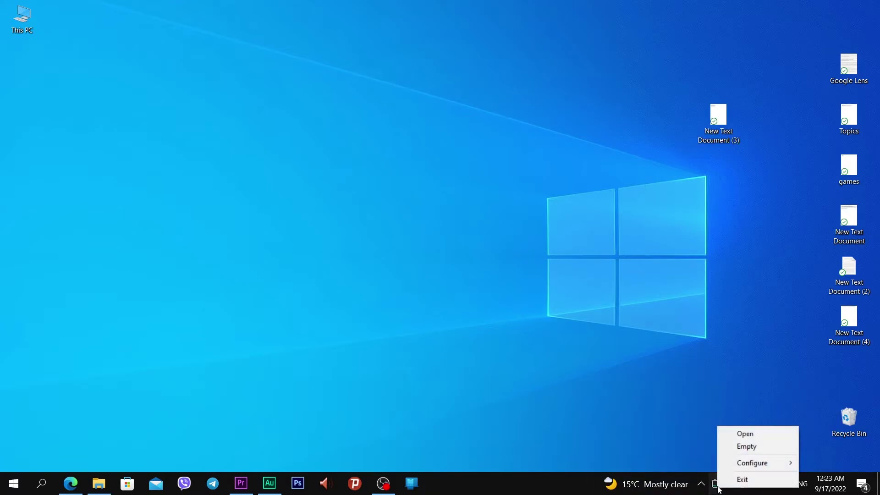
mouse_move(747, 463)
mouse_move(690, 447)
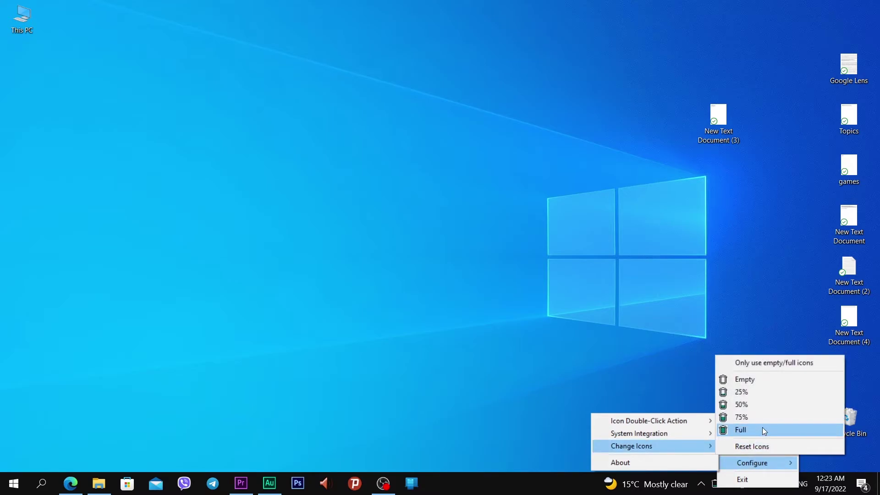
- Copy the minibin-themes zip out of the minibin.zip archive in Downloads onto the desktop
click(753, 387)
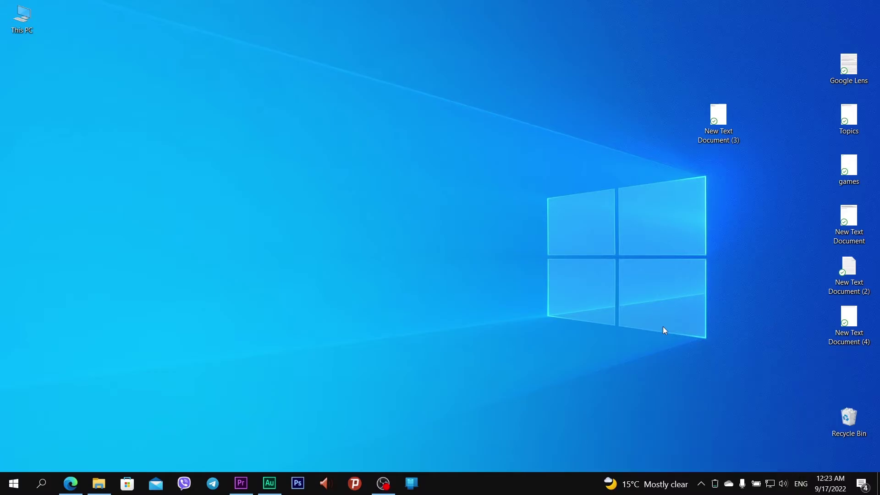
click(92, 489)
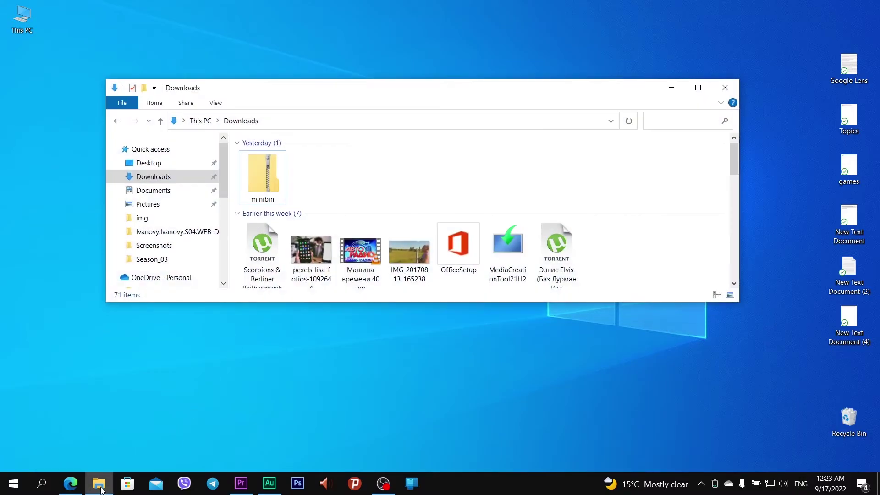
double_click(276, 171)
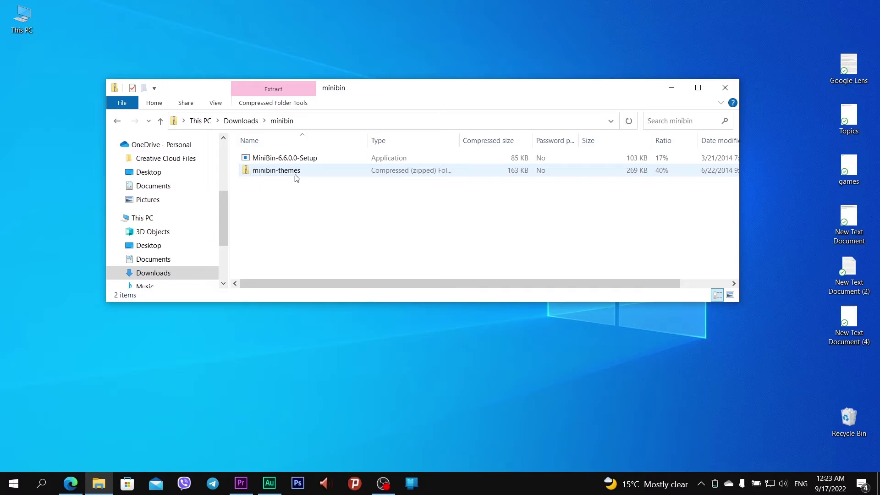
drag(294, 174, 313, 171)
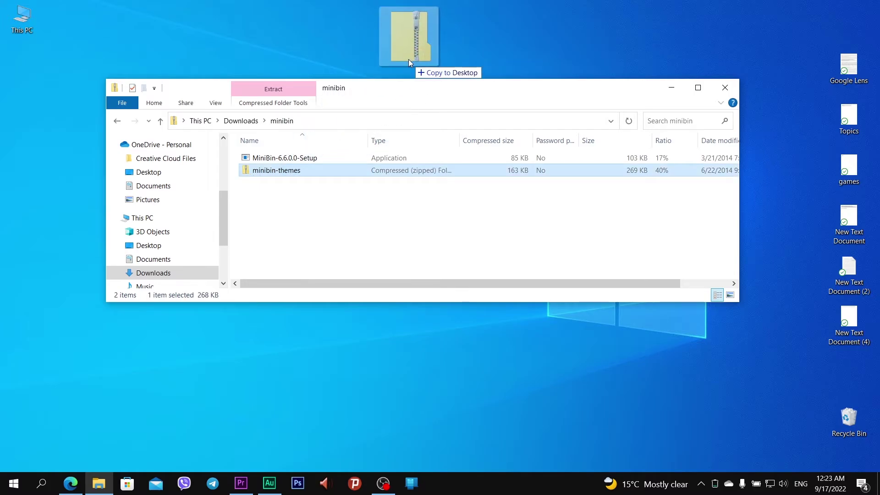
drag(409, 59, 408, 45)
key(super+d)
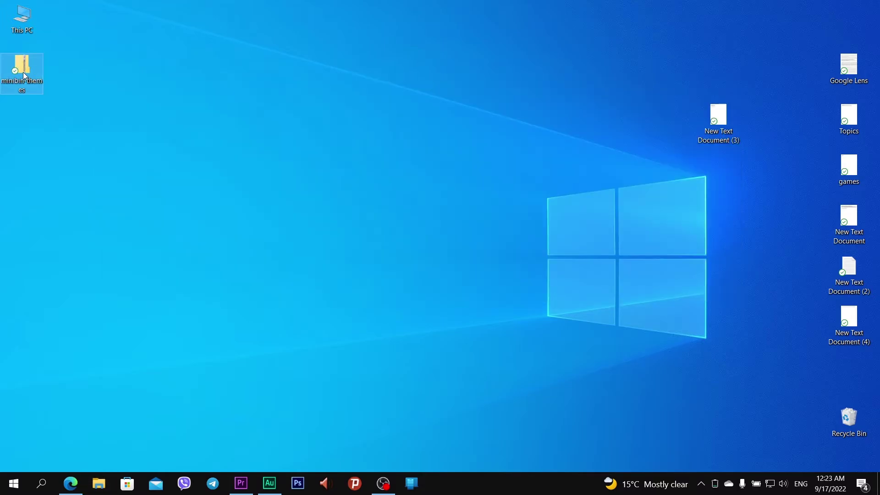
- Open minibin-themes from the desktop and copy its themes folder
double_click(23, 72)
click(263, 164)
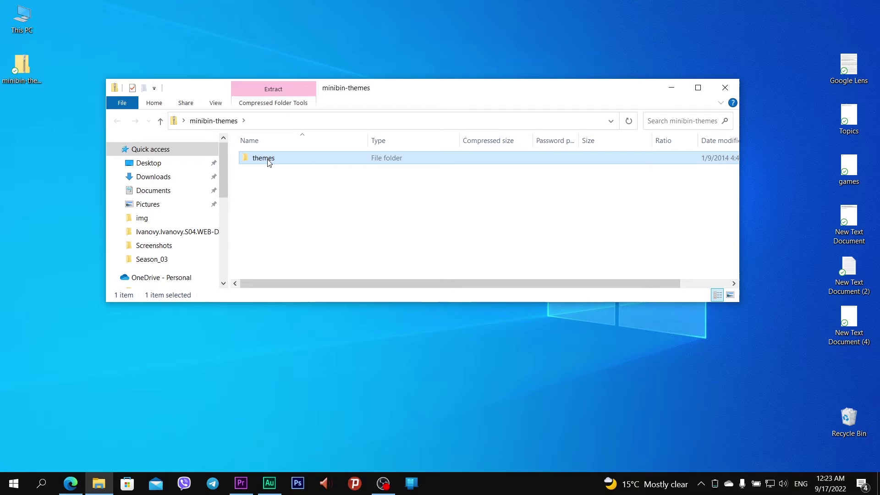
right_click(269, 163)
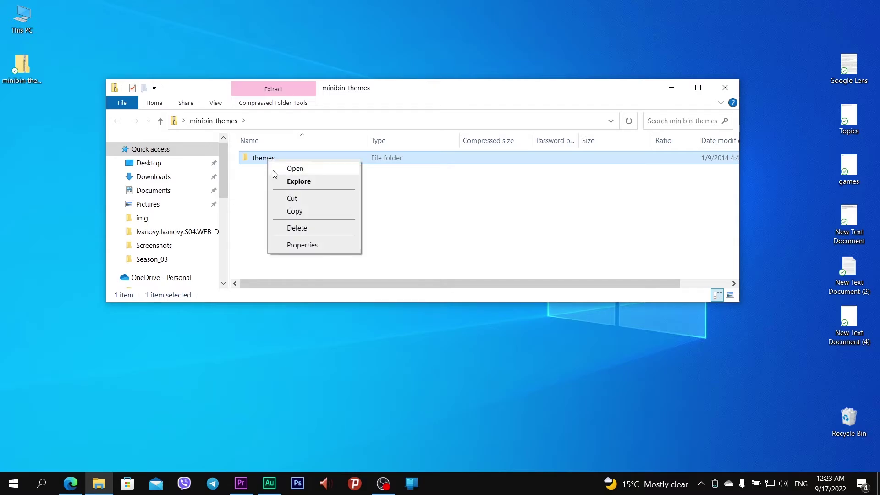
click(297, 212)
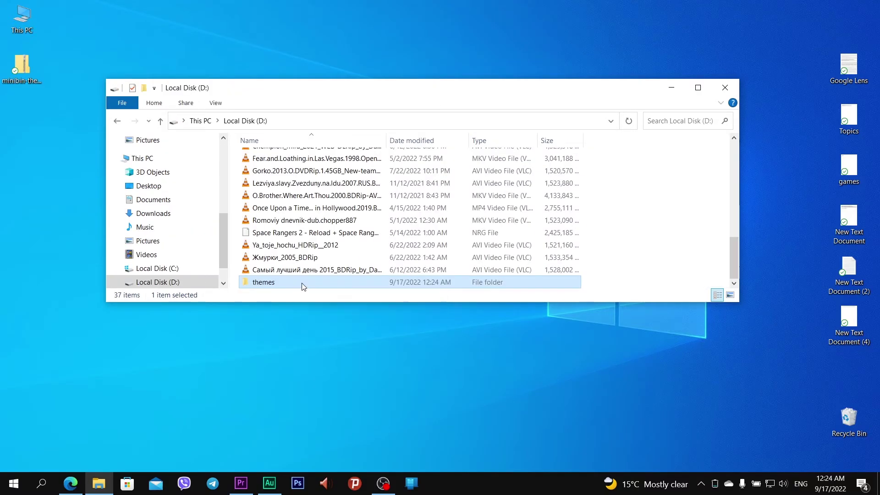
- Open the themes folder on Local Disk (D:) and view Grad by Mr. Eugenio's five icons
double_click(304, 282)
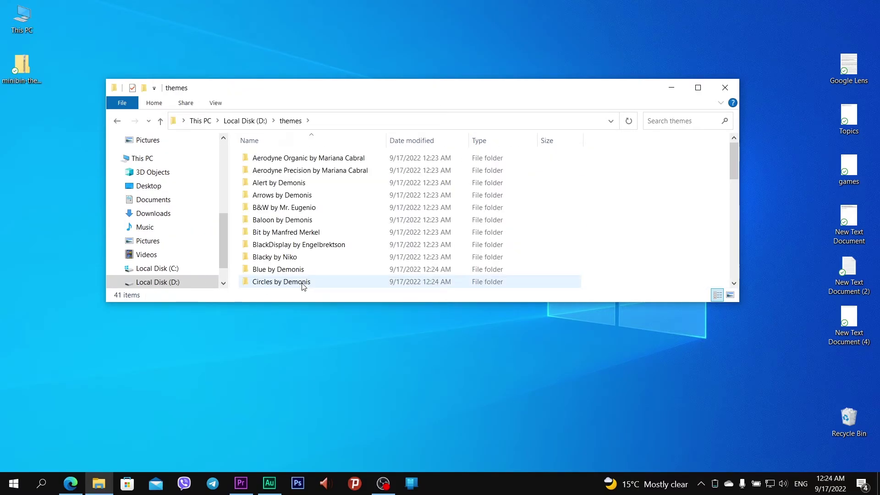
scroll(360, 201, down, 2)
scroll(359, 202, up, 2)
scroll(360, 192, down, 9)
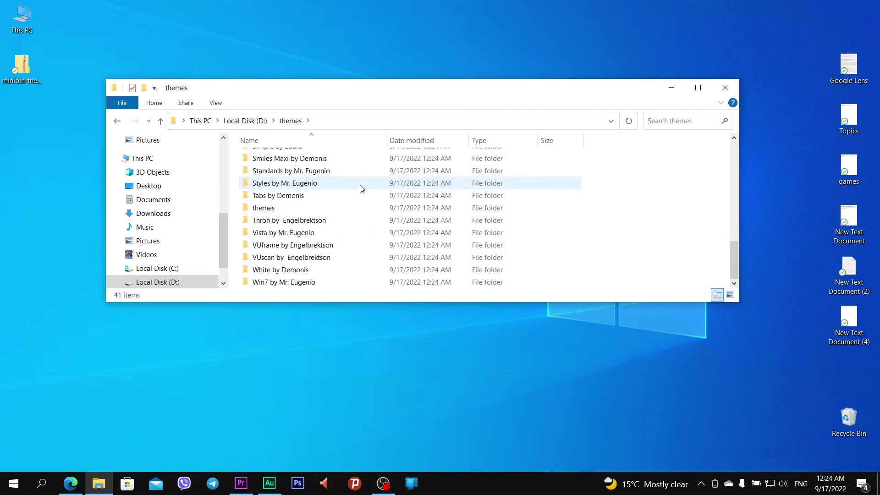
key(m)
double_click(329, 248)
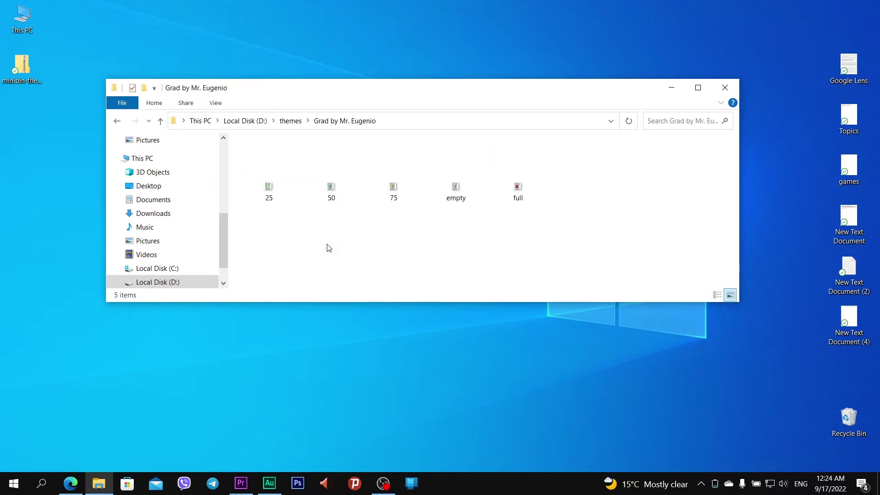
key(5)
click(289, 213)
click(353, 202)
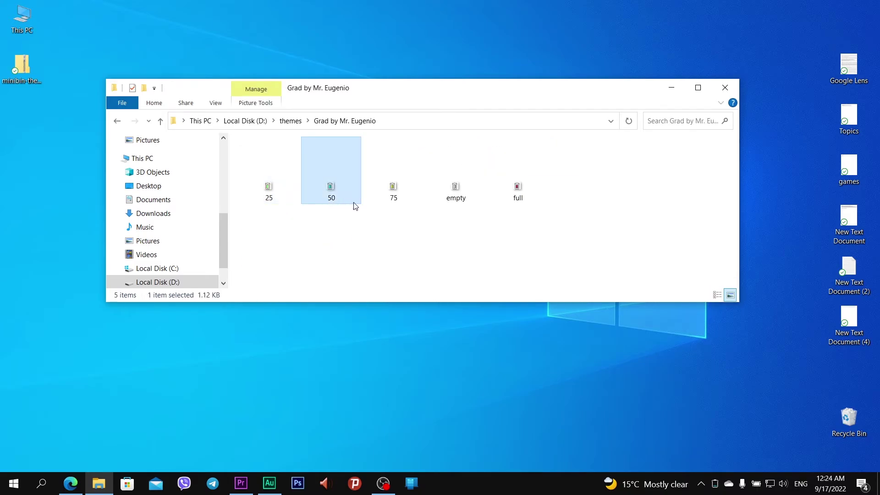
click(471, 199)
- Start changing MiniBin's Empty bin icon via Configure > Change Icons > Empty
click(518, 192)
click(701, 484)
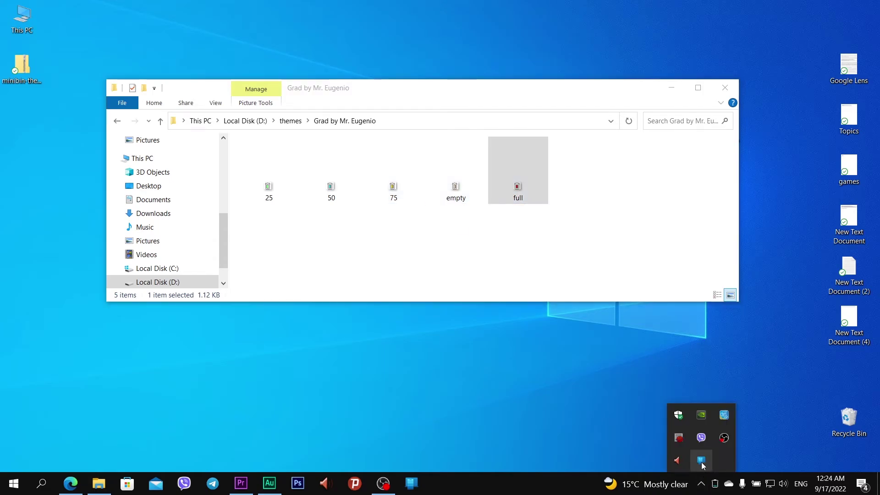
right_click(701, 460)
mouse_move(624, 443)
mouse_move(752, 458)
click(756, 374)
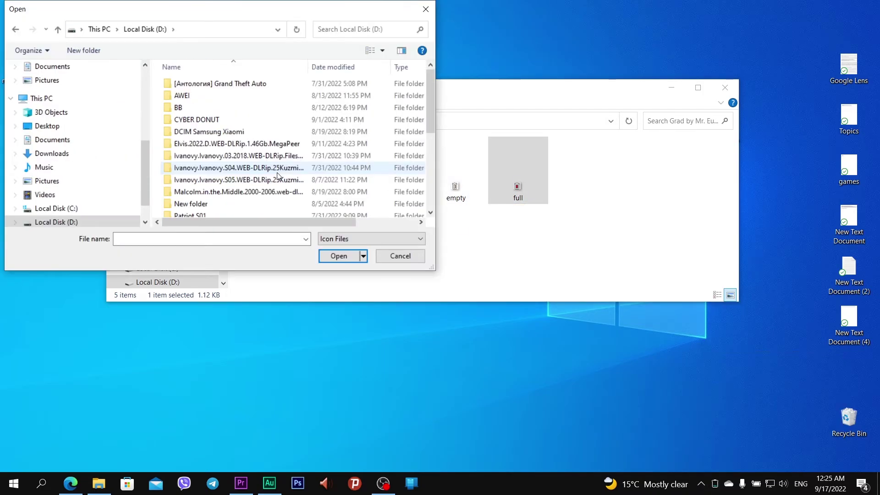
- Choose the empty icon from D:\themes\Grad by Mr. Eugenio for the Empty level, then reopen MiniBin's menu
scroll(277, 176, down, 5)
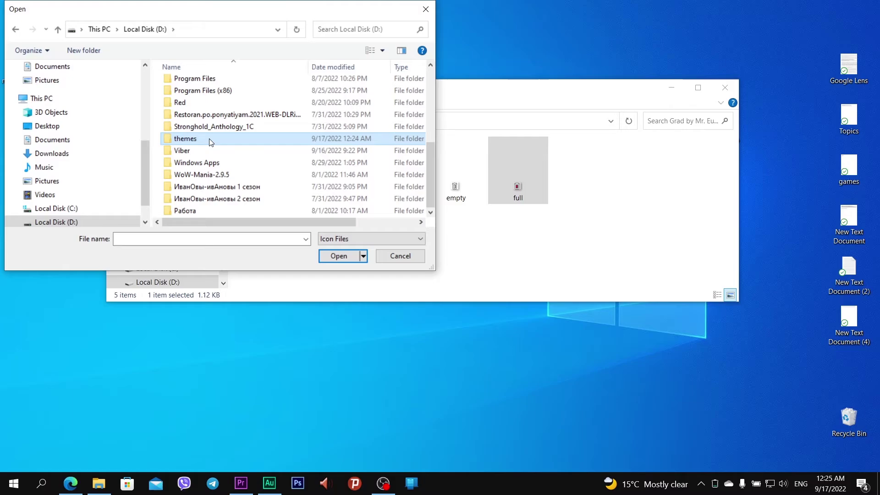
double_click(208, 141)
scroll(205, 142, down, 4)
double_click(241, 168)
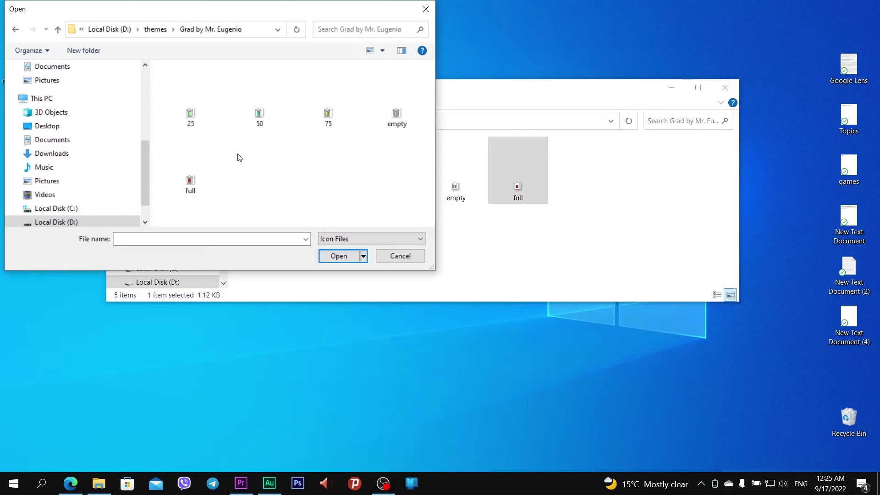
click(400, 116)
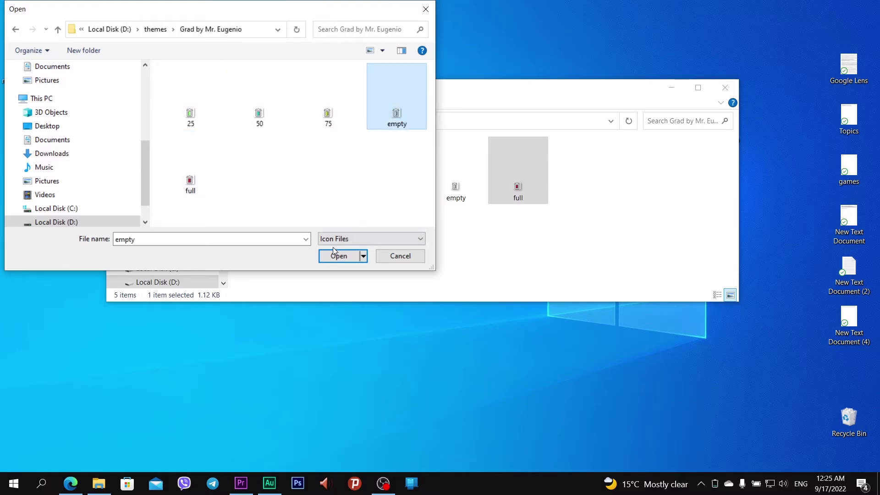
click(338, 256)
right_click(715, 483)
mouse_move(748, 456)
mouse_move(627, 440)
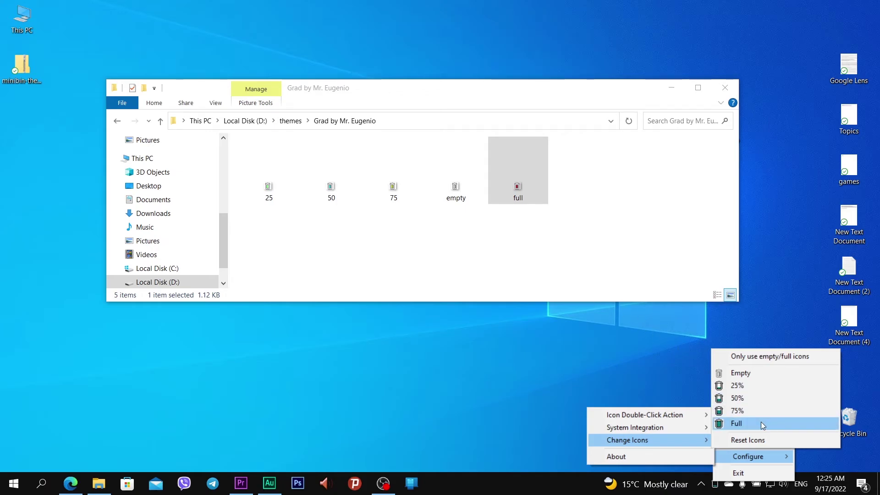
- Set the 25% fill icon, then permanently delete the minibin-themes zip from the Recycle Bin
click(754, 386)
click(724, 88)
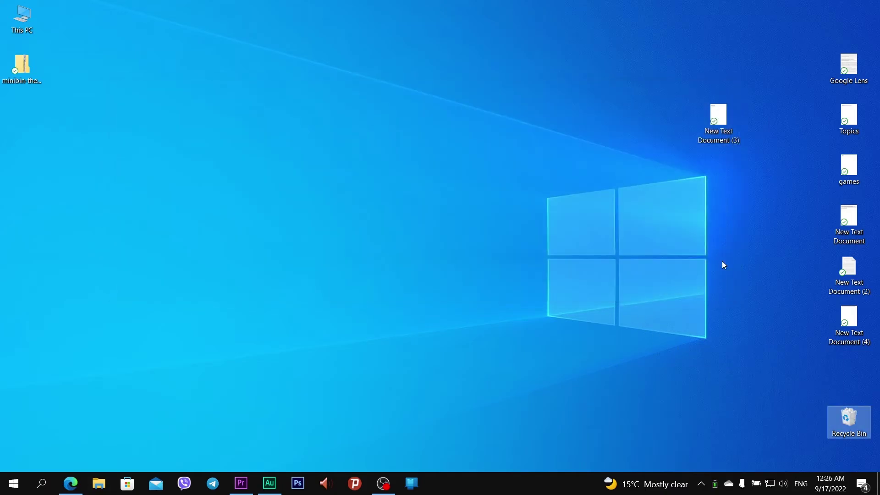
double_click(848, 415)
click(291, 162)
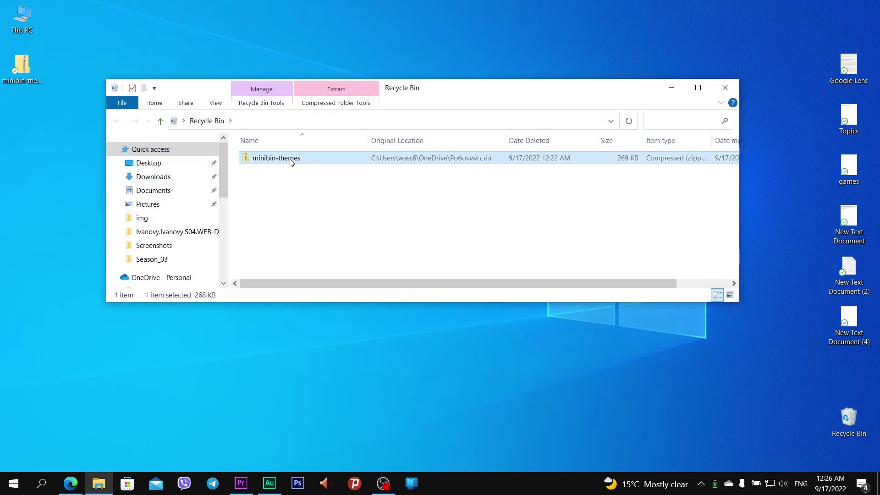
key(Delete)
key(Return)
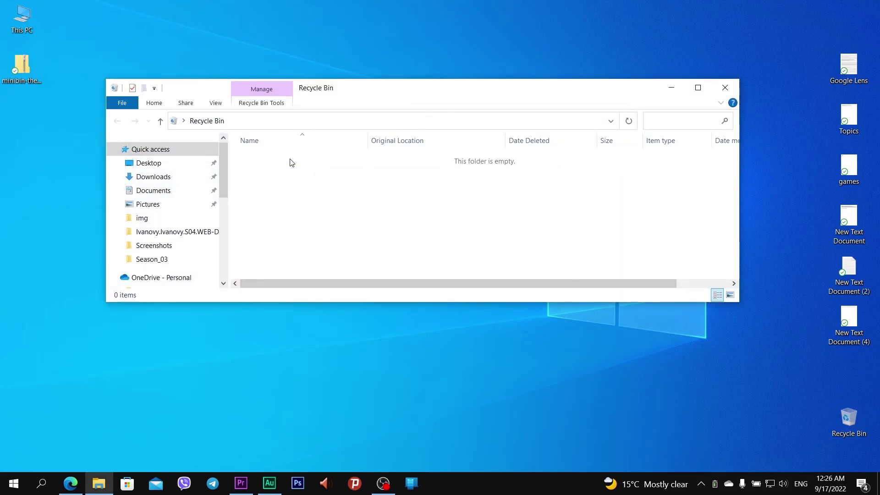
- Set MiniBin's empty-bin icon to the 'empty' icon from the Cubic by Demonis theme
right_click(715, 483)
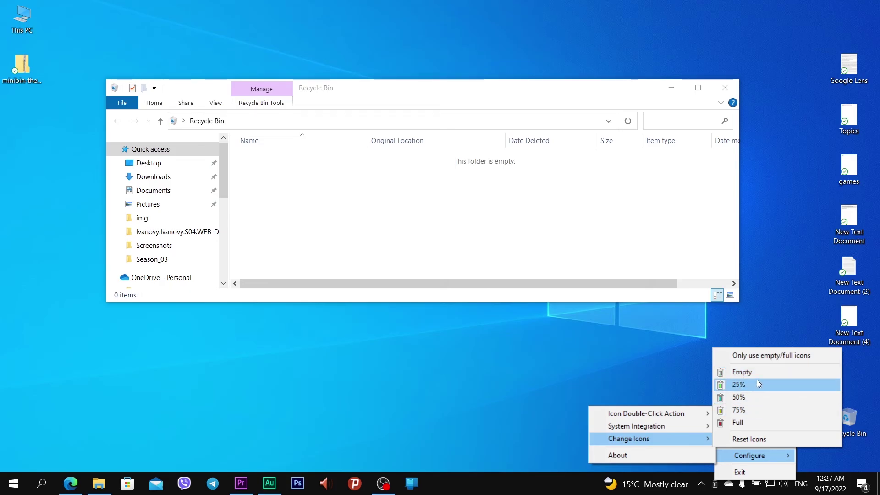
click(757, 375)
click(147, 28)
double_click(197, 150)
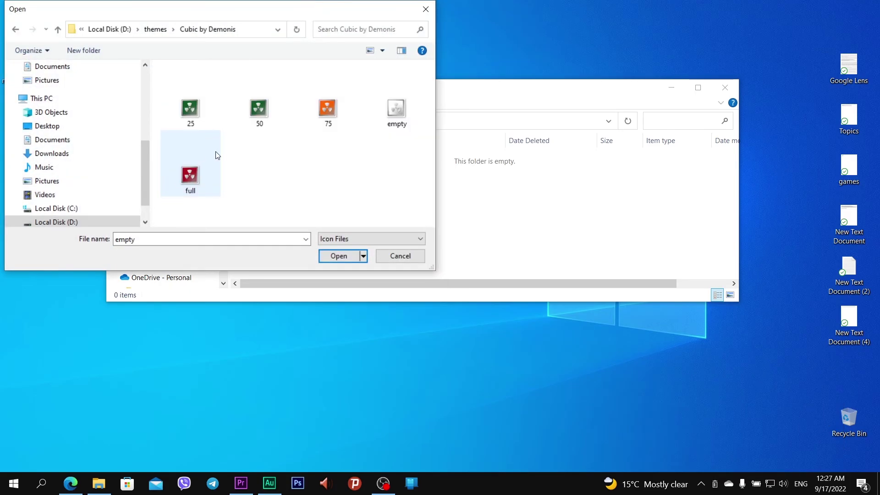
click(395, 109)
click(342, 253)
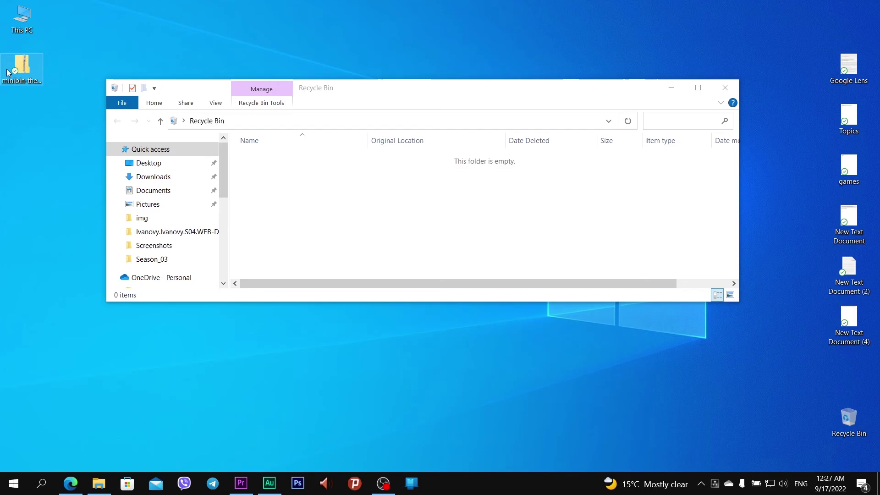
- Delete the minibin-themes zip from the desktop, then permanently remove it from the Recycle Bin
click(26, 74)
key(Delete)
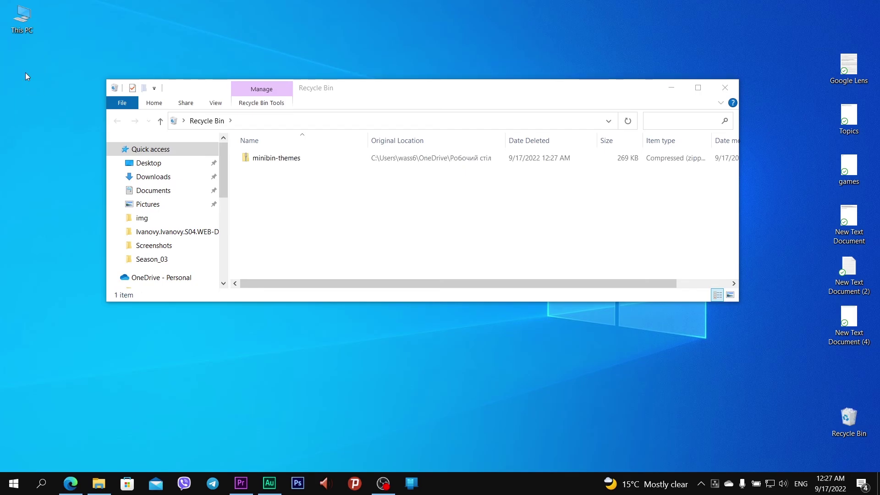
mouse_move(716, 491)
key(ctrl+a)
key(Delete)
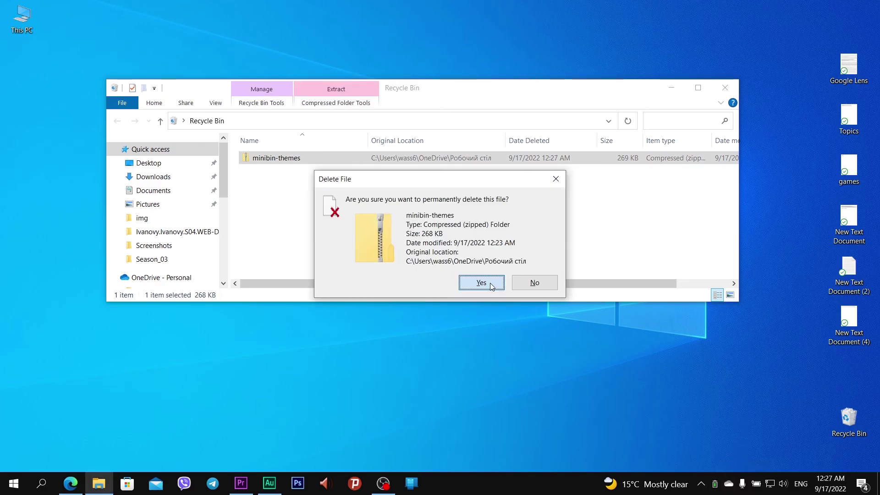
click(481, 282)
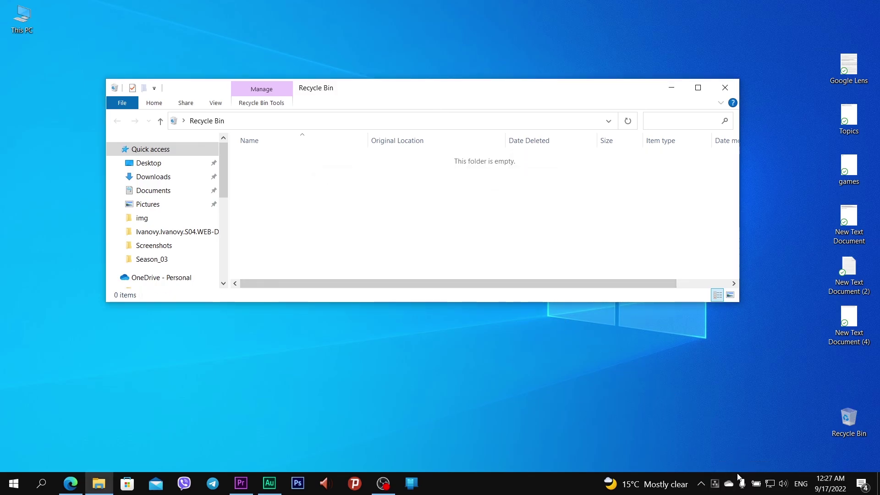
- Reveal the hidden tray icons to check MiniBin's reported Recycle Bin size
mouse_move(713, 489)
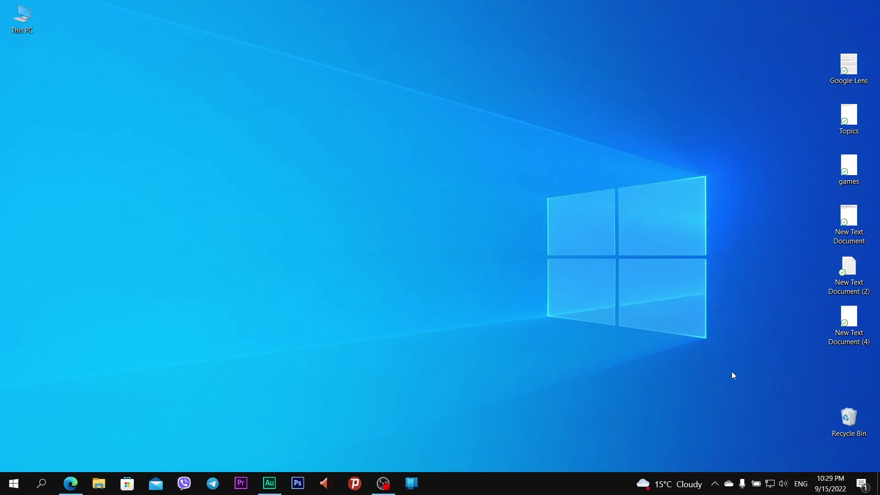
click(714, 483)
mouse_move(714, 457)
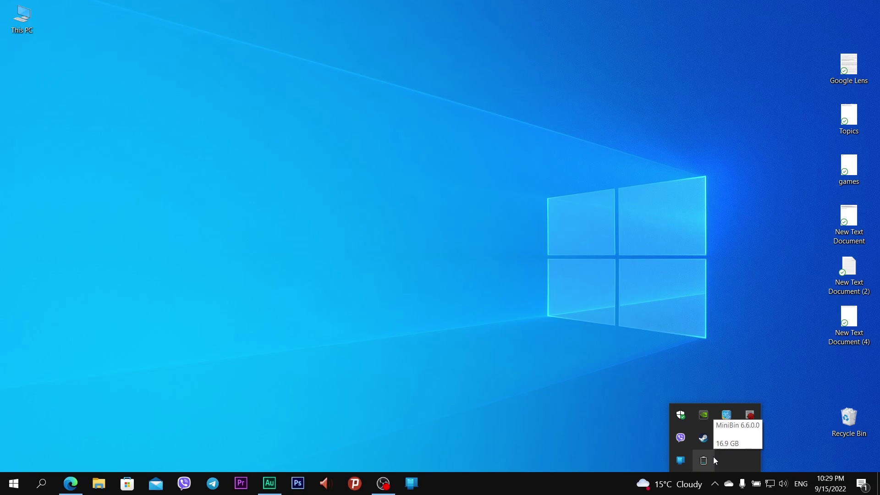